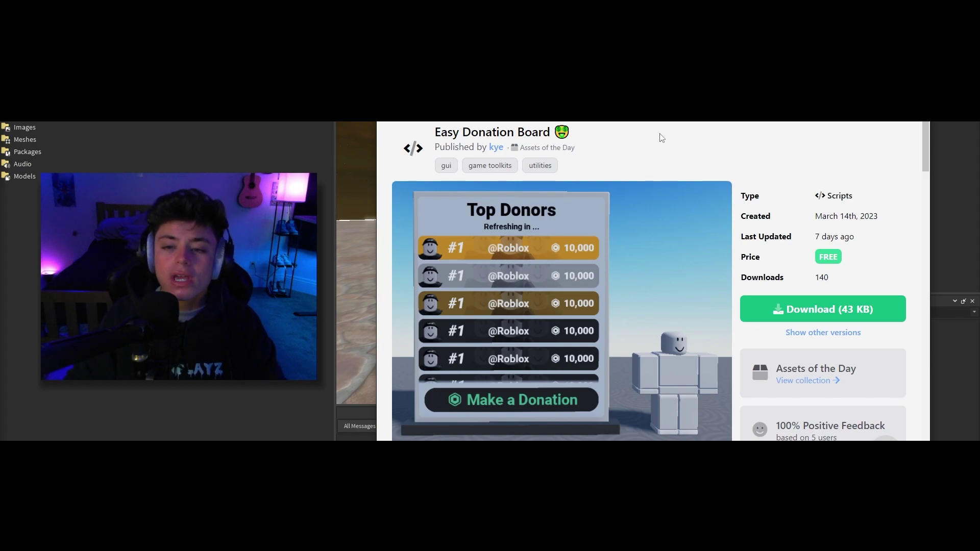
# - Insert the downloaded Easy Donation Board model file into the workspace
pyautogui.rightClick(433, 98)
pyautogui.click(455, 104)
pyautogui.click(511, 48)
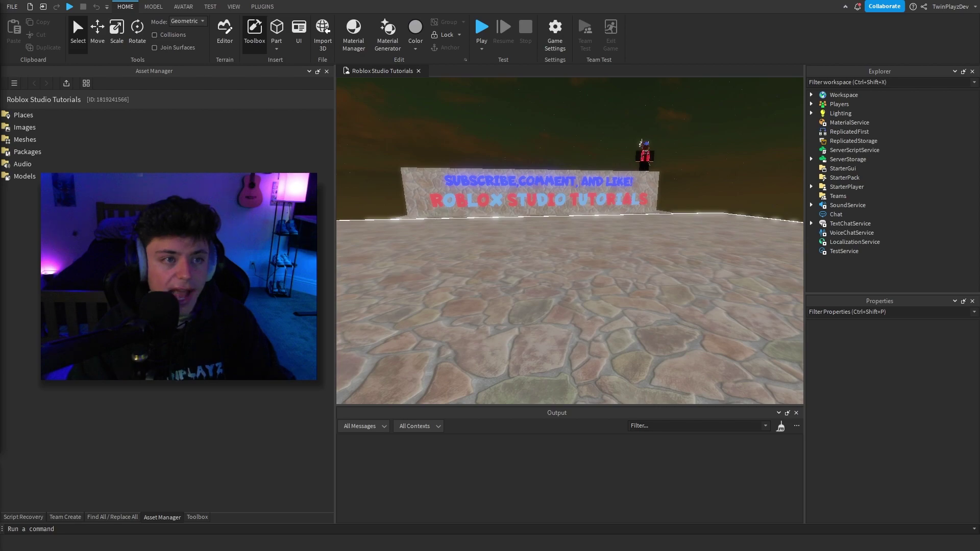
pyautogui.click(232, 6)
pyautogui.click(153, 7)
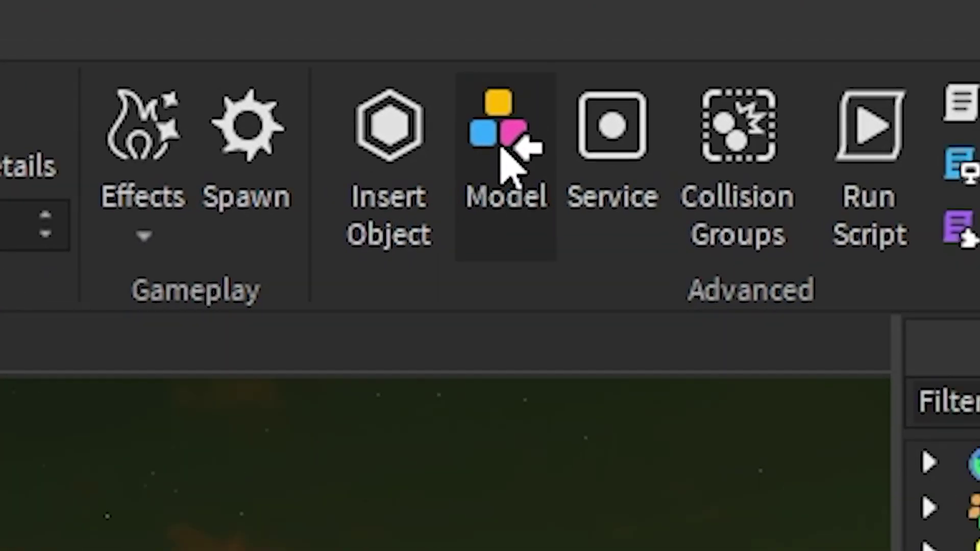
pyautogui.click(527, 176)
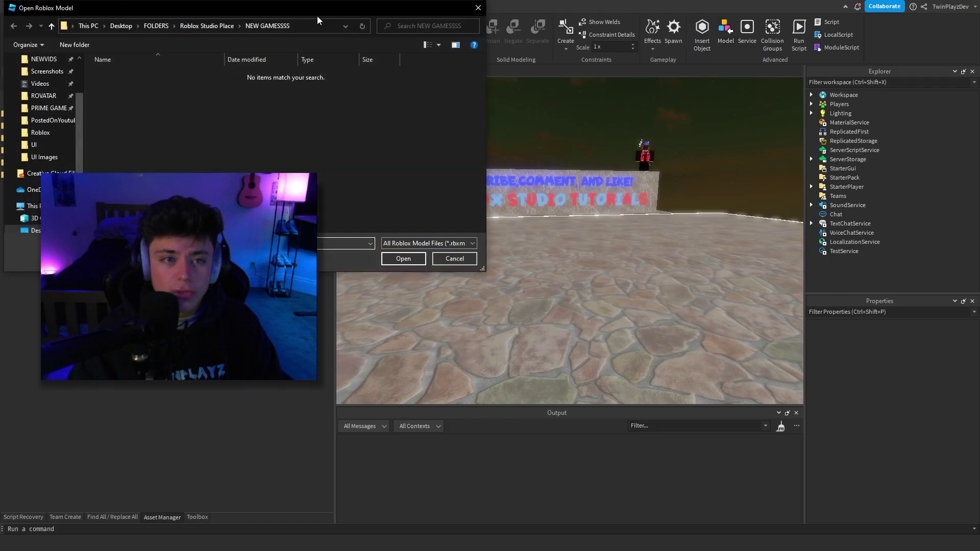
pyautogui.moveTo(277, 12); pyautogui.dragTo(0, 189)
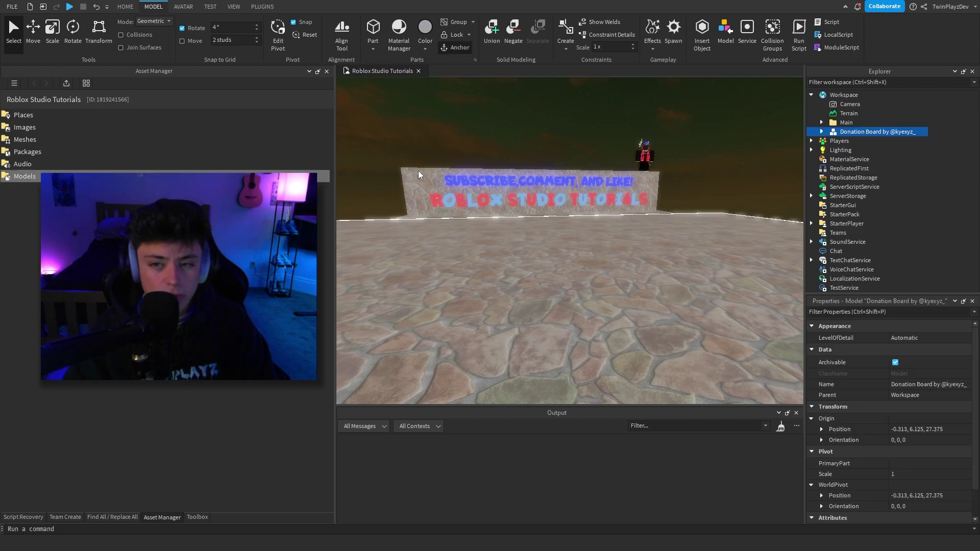
# - Examine the inserted donation board and the character model beside it from several angles and distances
pyautogui.moveTo(713, 133); pyautogui.dragTo(713, 134, button='right')
pyautogui.press('s')
pyautogui.moveTo(584, 193); pyautogui.dragTo(565, 256, button='right')
pyautogui.press('s')
pyautogui.click(659, 181)
pyautogui.moveTo(665, 197); pyautogui.dragTo(665, 197, button='right')
pyautogui.press('w')
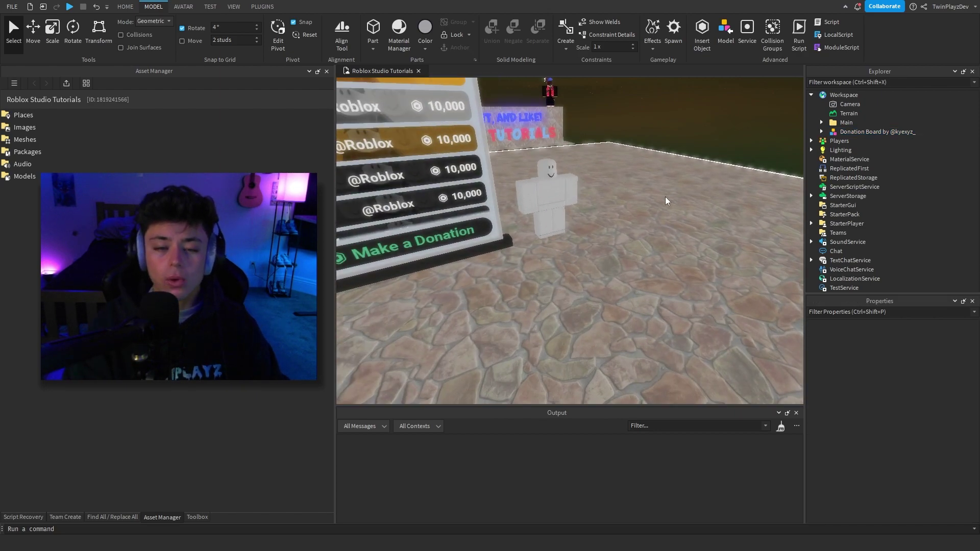
pyautogui.press('a')
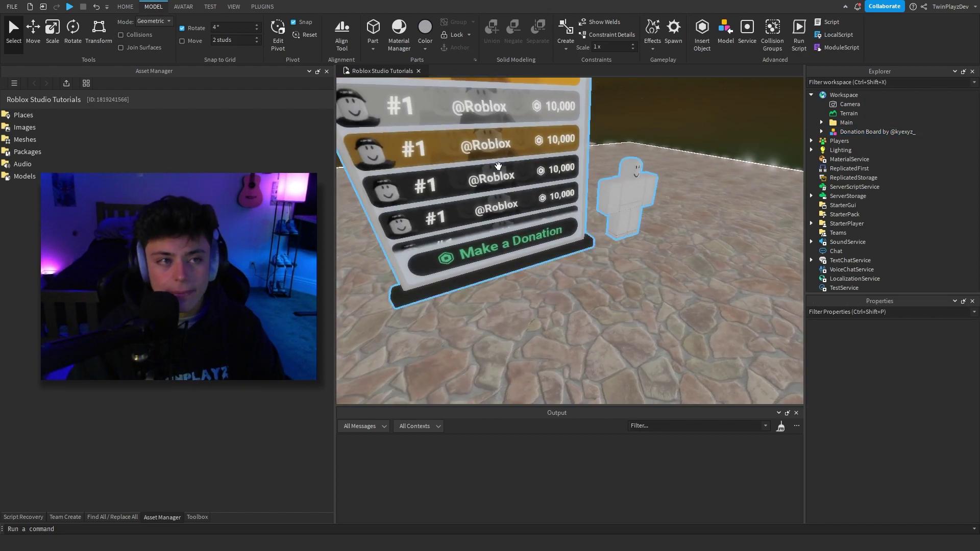
pyautogui.click(125, 6)
pyautogui.scroll(-3, 587, 205)
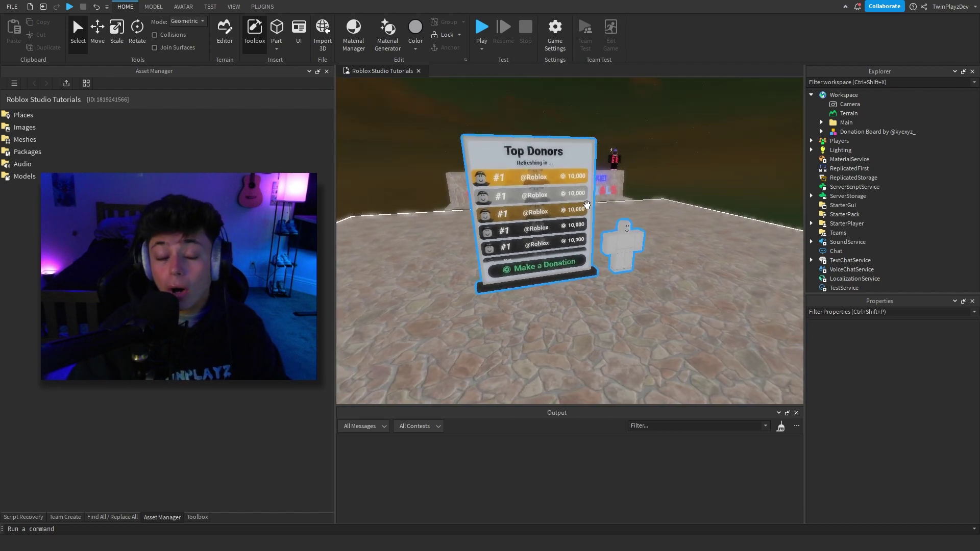
pyautogui.scroll(5, 587, 206)
pyautogui.scroll(-5, 587, 206)
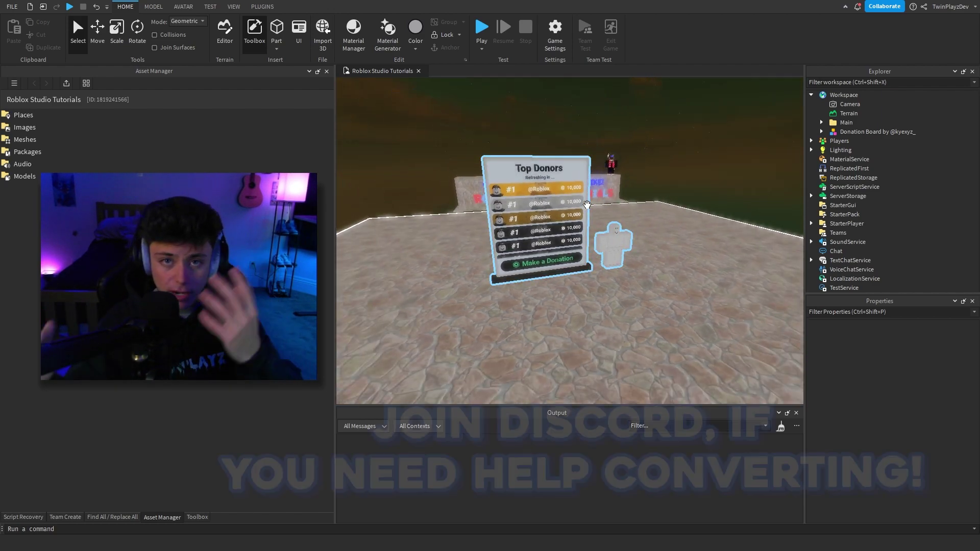
pyautogui.scroll(5, 591, 215)
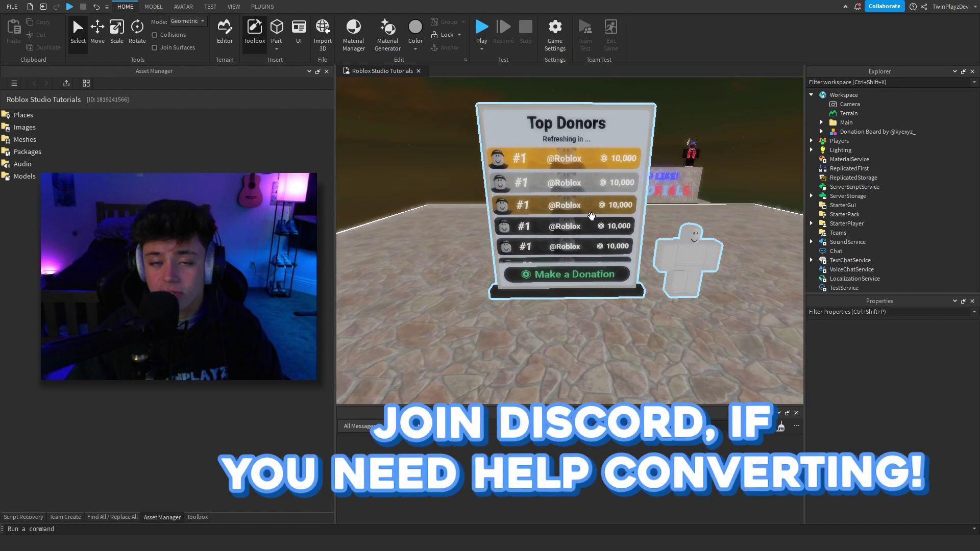
pyautogui.scroll(-3, 591, 216)
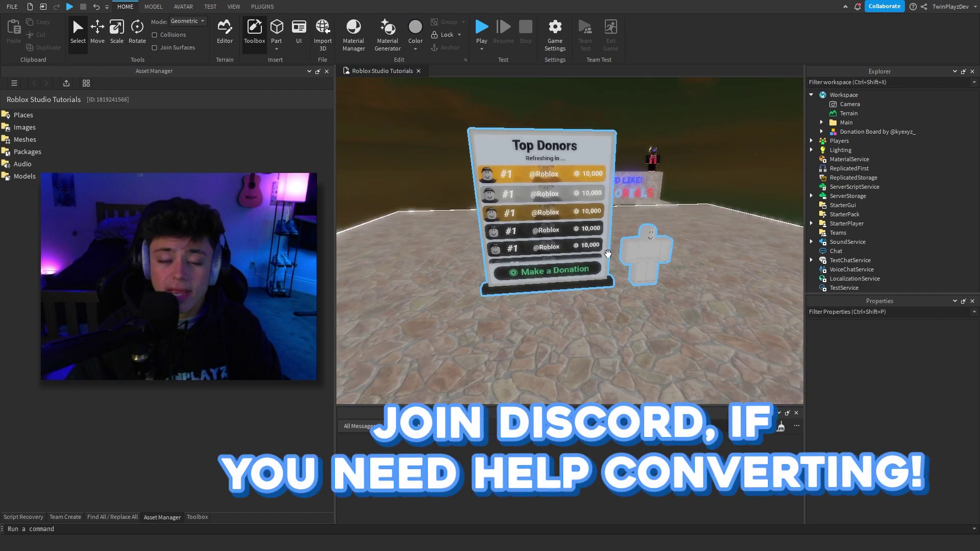
# - Move the donation board model to the edge of the stone baseplate and rotate it 90 degrees
pyautogui.moveTo(558, 247)
pyautogui.mouseDown()
pyautogui.moveTo(530, 255)
pyautogui.moveTo(568, 248)
pyautogui.mouseUp()
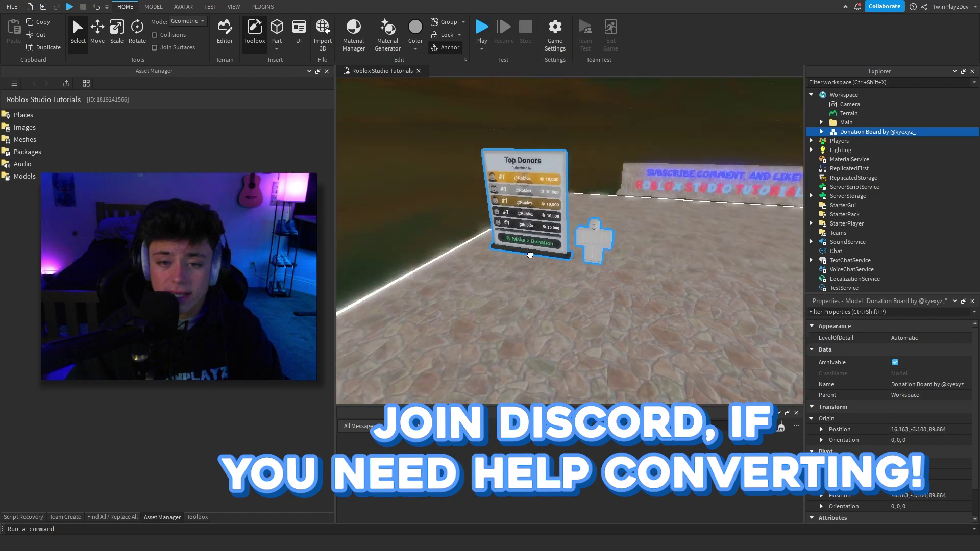
pyautogui.hotkey('ctrl', 'r')
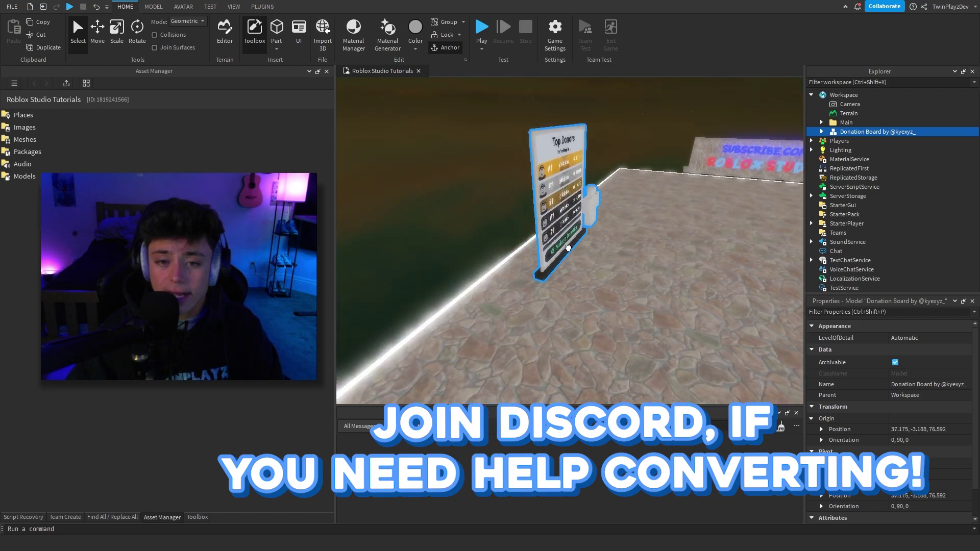
pyautogui.click(469, 226)
pyautogui.press('d')
pyautogui.moveTo(562, 215); pyautogui.dragTo(585, 238, button='right')
pyautogui.press('a')
pyautogui.click(585, 238)
# - Read the README script inside the outer donation board model, and delete it from the model
pyautogui.click(822, 132)
pyautogui.doubleClick(861, 140)
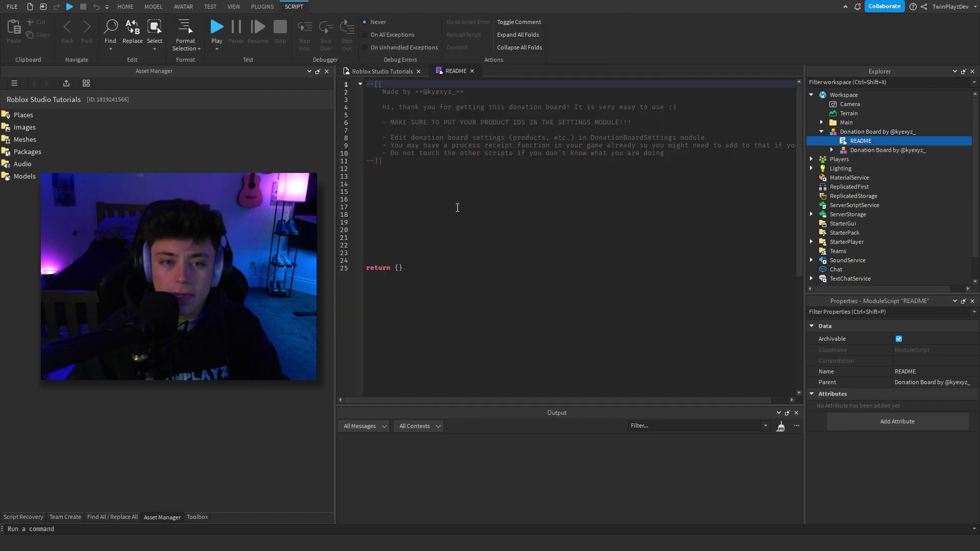
pyautogui.click(471, 71)
pyautogui.press('Delete')
pyautogui.click(863, 141)
# - Look through the contents of the inner donation board model and open its DonationBoardSettings script
pyautogui.click(833, 141)
pyautogui.click(869, 152)
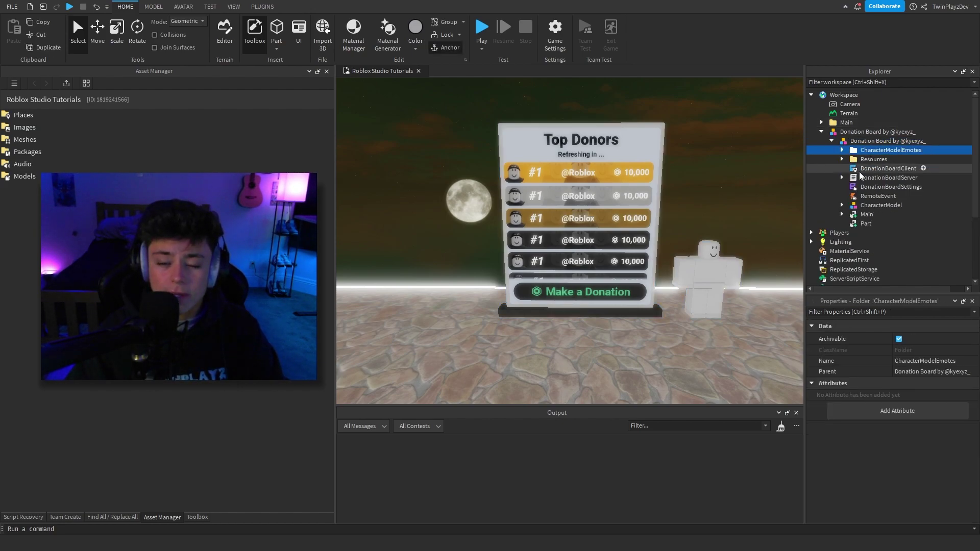
pyautogui.click(861, 141)
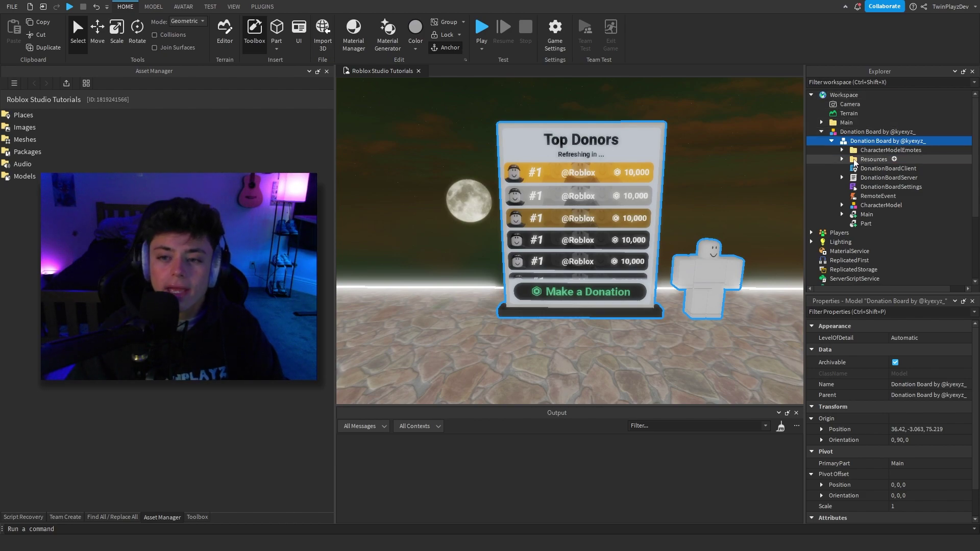
pyautogui.click(843, 160)
pyautogui.click(843, 160)
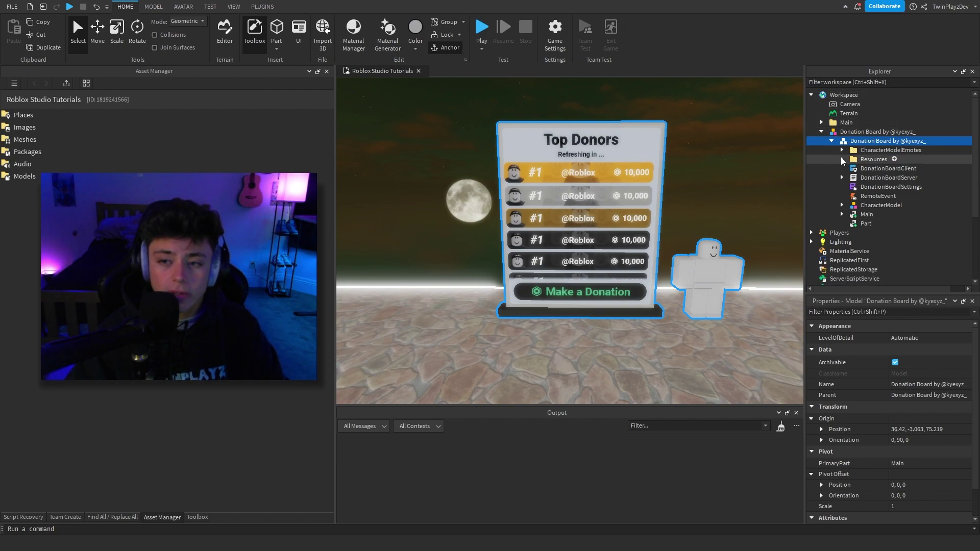
pyautogui.doubleClick(869, 188)
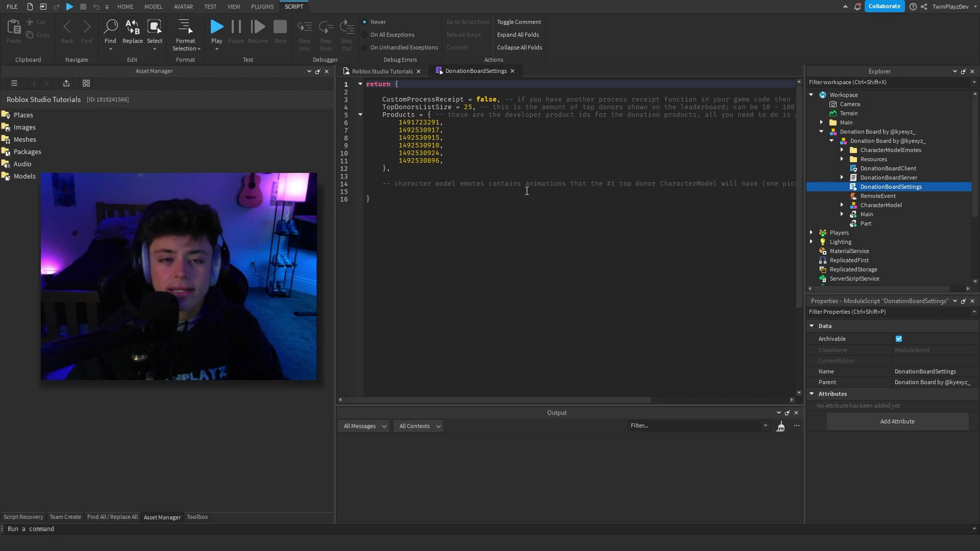
# - Return to the place view and examine the Top Donors rows, the refresh line and the Make a Donation button up close
pyautogui.click(380, 71)
pyautogui.scroll(-3, 672, 156)
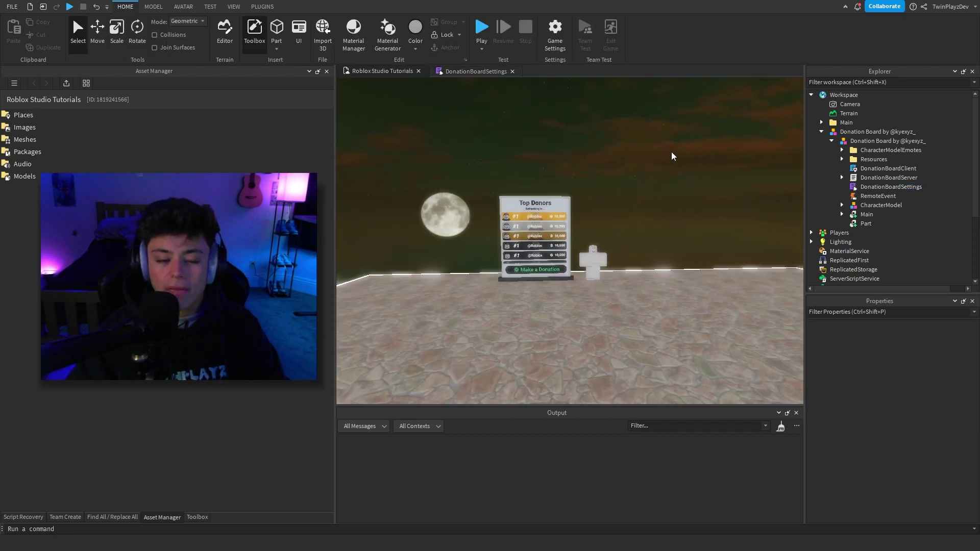
pyautogui.scroll(5, 672, 156)
pyautogui.scroll(2, 672, 157)
pyautogui.scroll(-3, 672, 156)
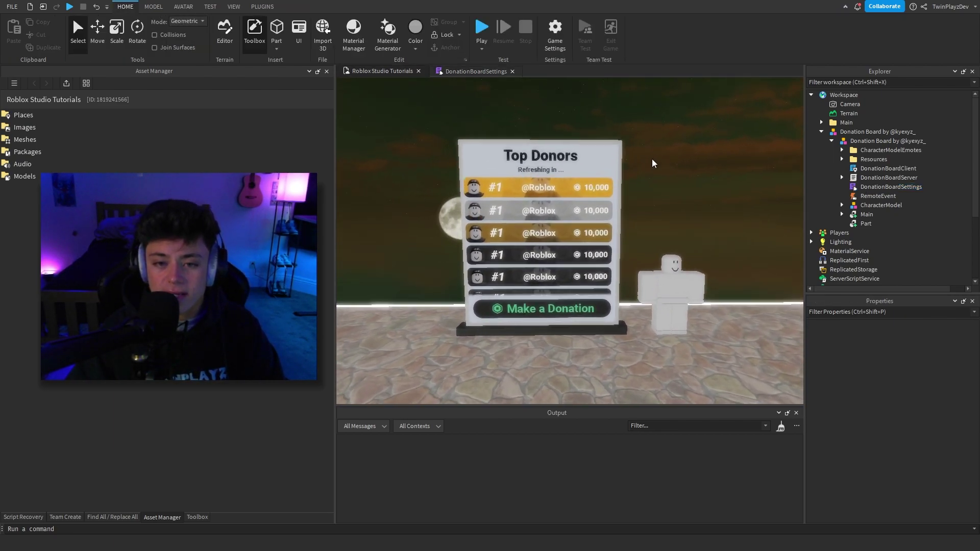
pyautogui.click(577, 172)
pyautogui.scroll(5, 578, 172)
pyautogui.scroll(6, 578, 171)
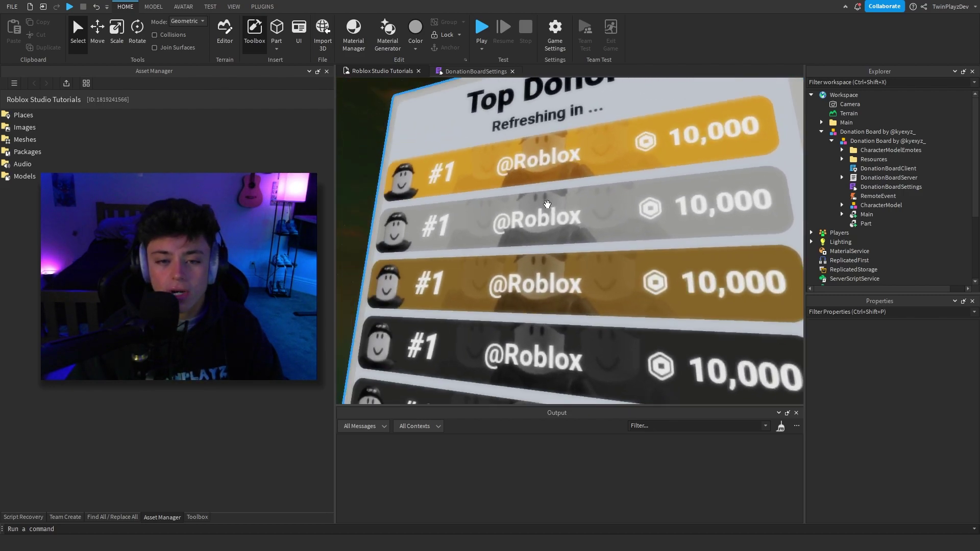
pyautogui.moveTo(548, 204); pyautogui.dragTo(566, 157, button='right')
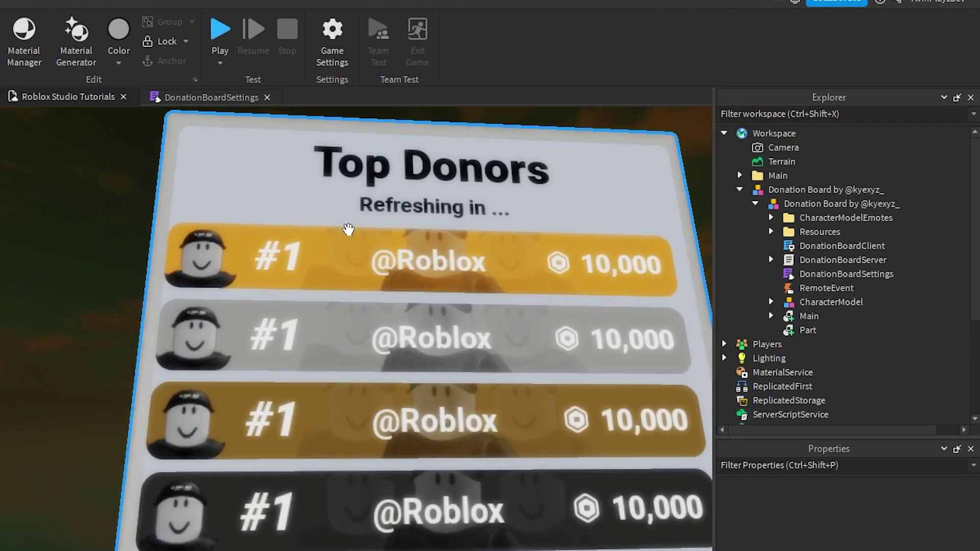
pyautogui.scroll(-4, 348, 230)
pyautogui.scroll(4, 365, 252)
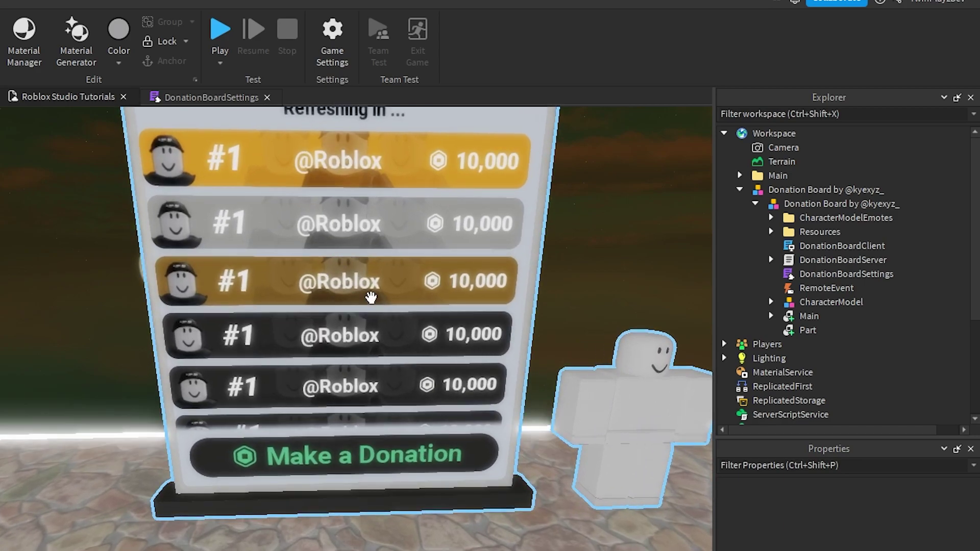
pyautogui.scroll(-5, 366, 253)
# - Examine the Products list, the explanatory comments and the CustomProcessReceipt setting in the DonationBoardSettings script
pyautogui.click(211, 97)
pyautogui.click(183, 242)
pyautogui.moveTo(183, 239); pyautogui.dragTo(54, 133)
pyautogui.click(222, 214)
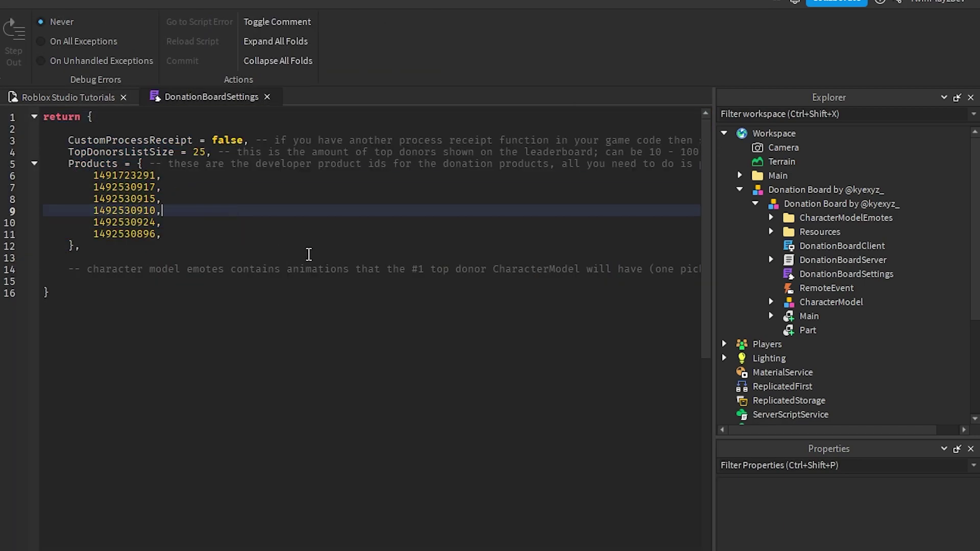
pyautogui.hscroll(4, 370, 327)
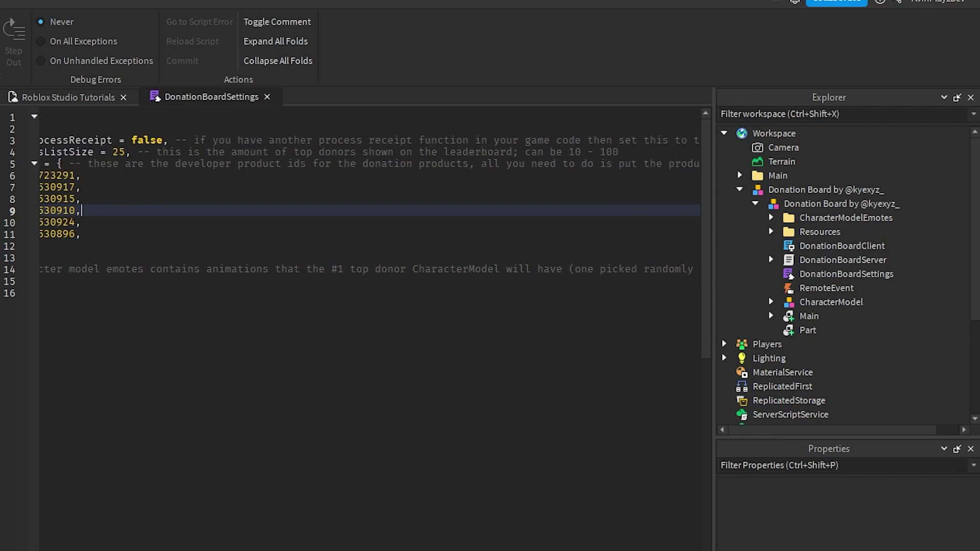
pyautogui.hscroll(-4, 369, 327)
pyautogui.click(228, 140)
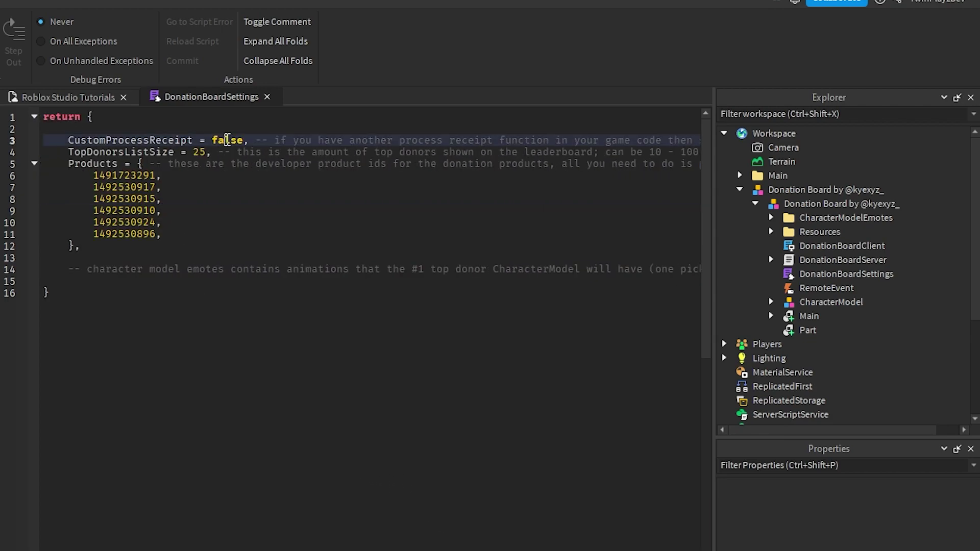
# - Compare the TopDonorsListSize setting with the donor rows on the board, and review the developer product IDs in DonationBoardSettings
pyautogui.click(144, 155)
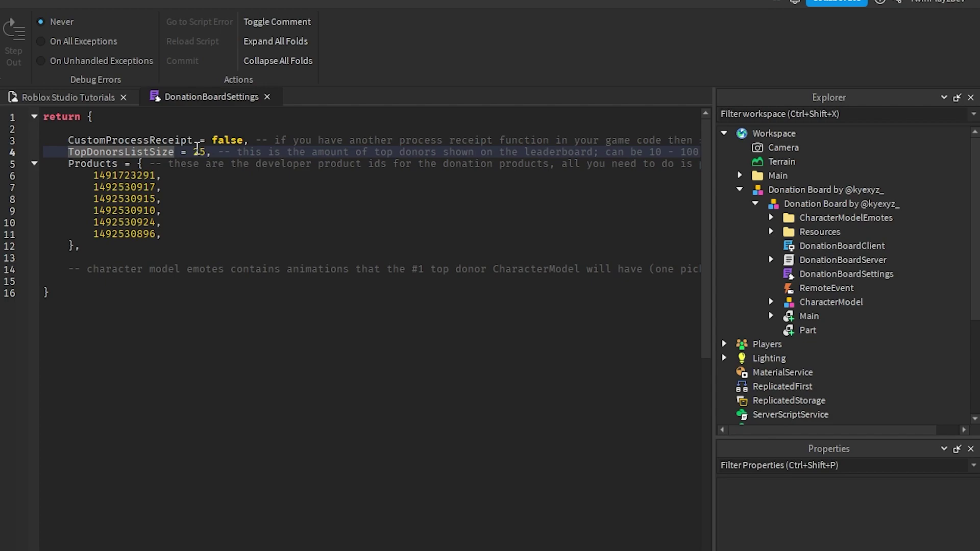
pyautogui.click(36, 101)
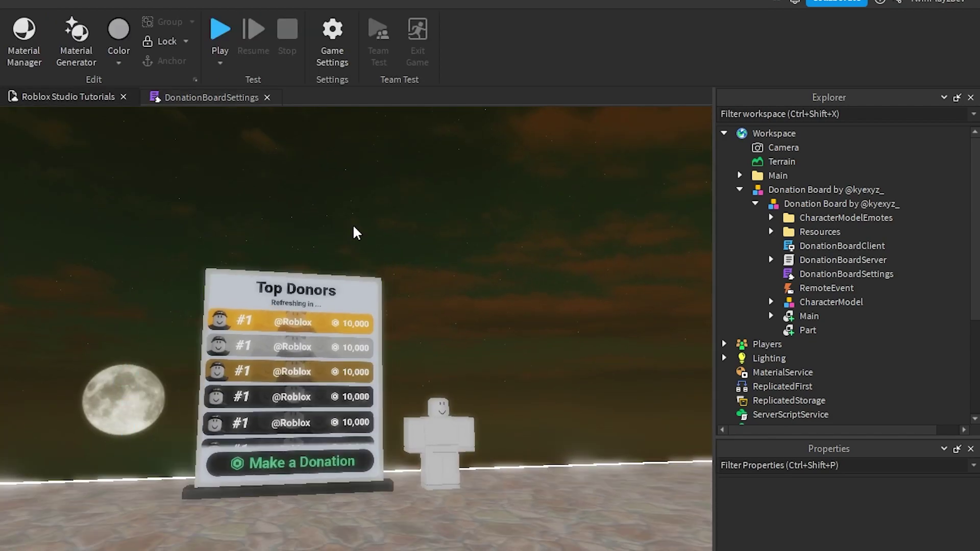
pyautogui.click(195, 95)
pyautogui.click(206, 150)
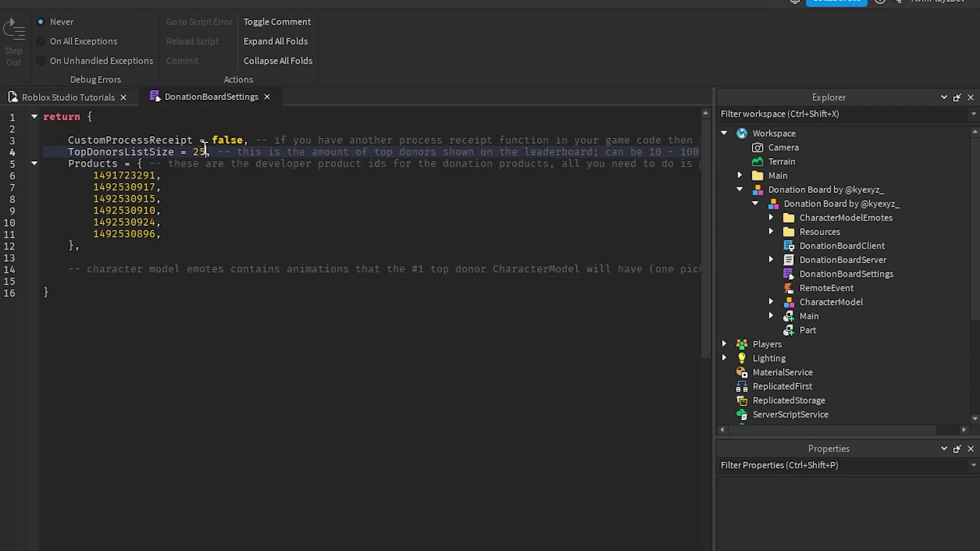
pyautogui.click(77, 97)
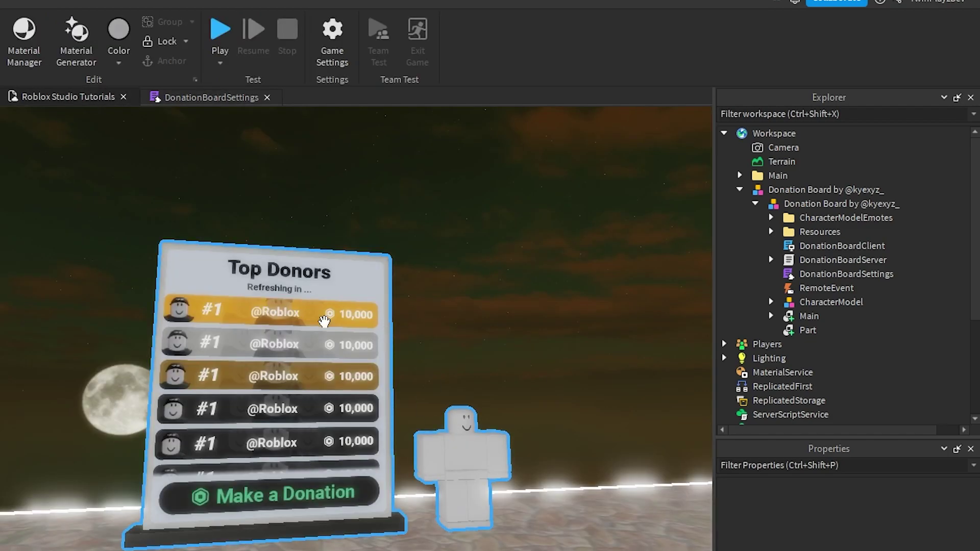
pyautogui.click(197, 97)
pyautogui.moveTo(93, 176); pyautogui.dragTo(82, 250)
pyautogui.click(171, 227)
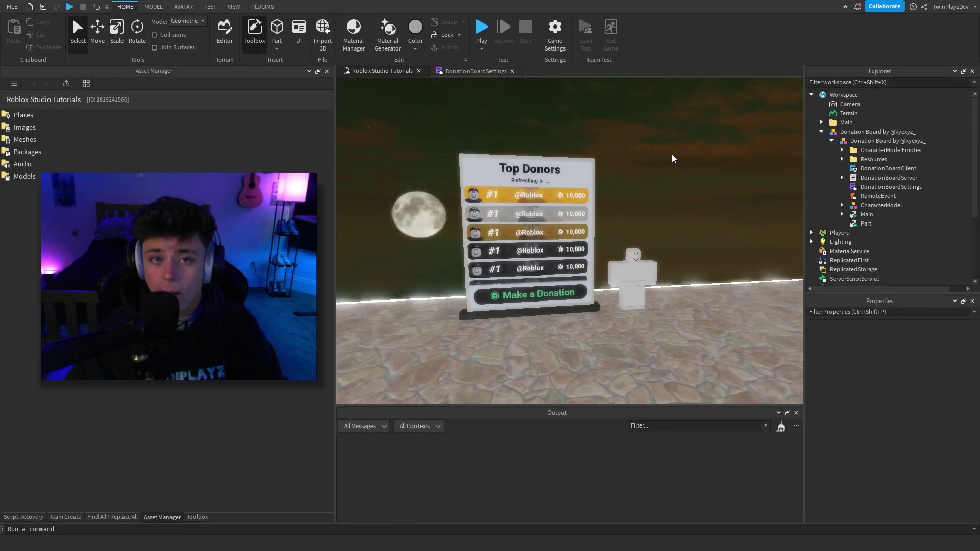
# - Create a new developer product in the Monetization section of the game settings
pyautogui.scroll(5, 672, 154)
pyautogui.scroll(-5, 629, 145)
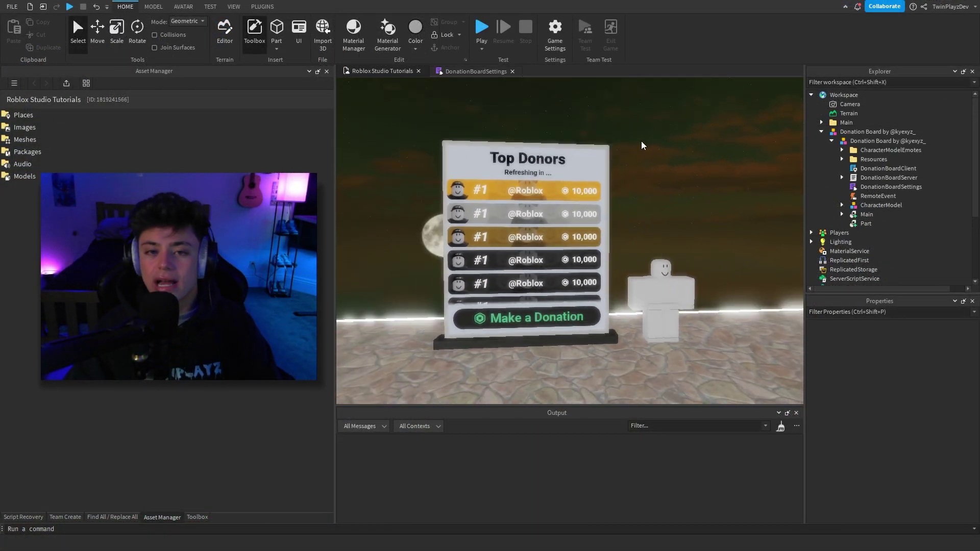
pyautogui.scroll(2, 613, 120)
pyautogui.click(555, 31)
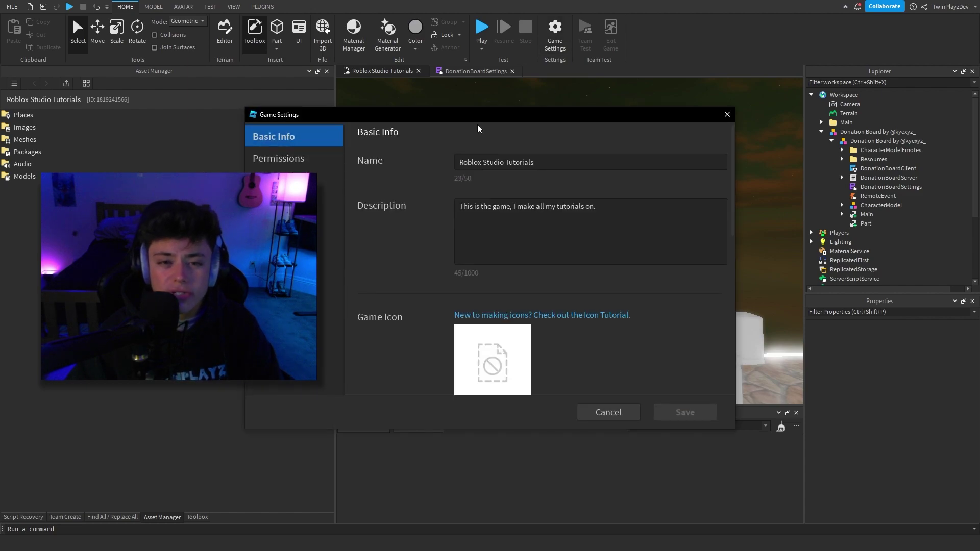
pyautogui.scroll(-5, 415, 182)
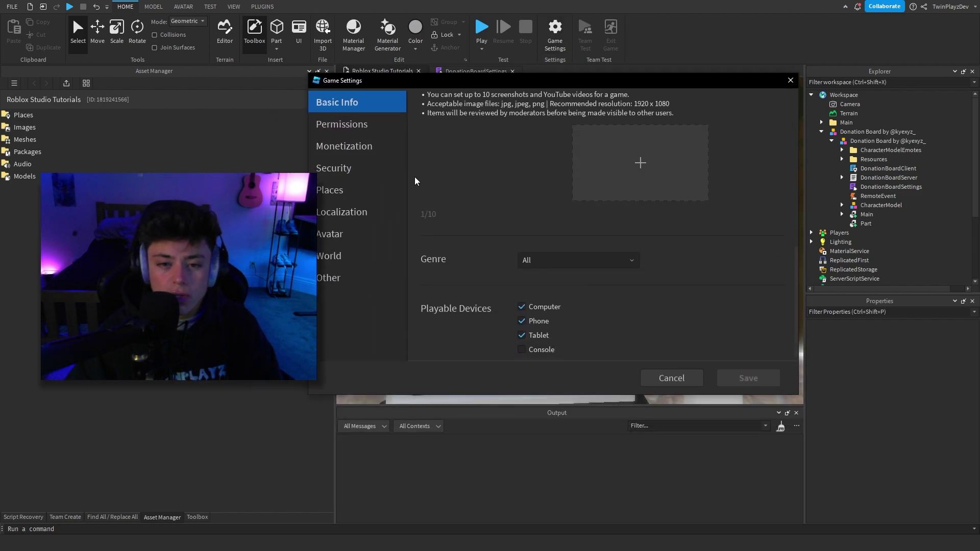
pyautogui.click(384, 150)
pyautogui.scroll(-1, 520, 273)
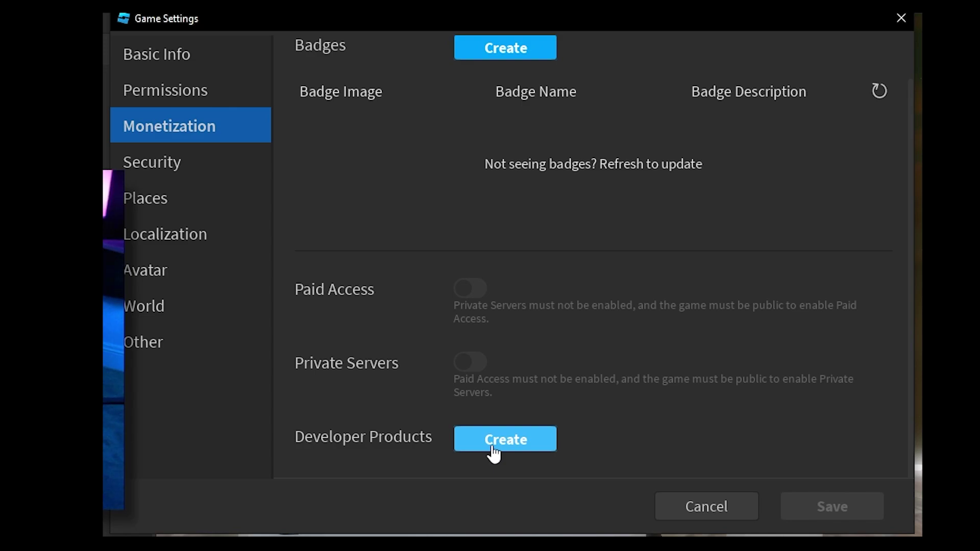
pyautogui.click(494, 440)
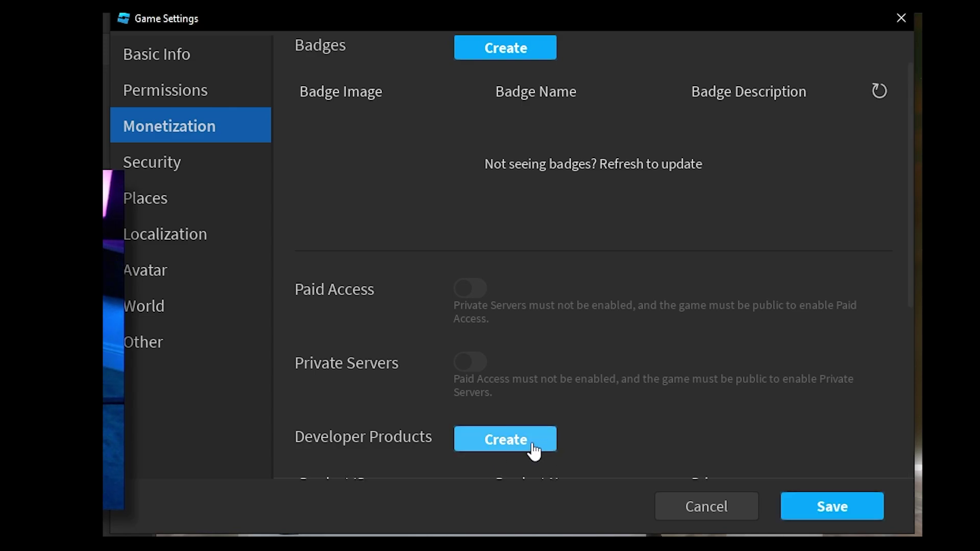
# - Name the new developer product Donation One, set its price to 1000 Robux and save the game settings
pyautogui.scroll(-5, 587, 357)
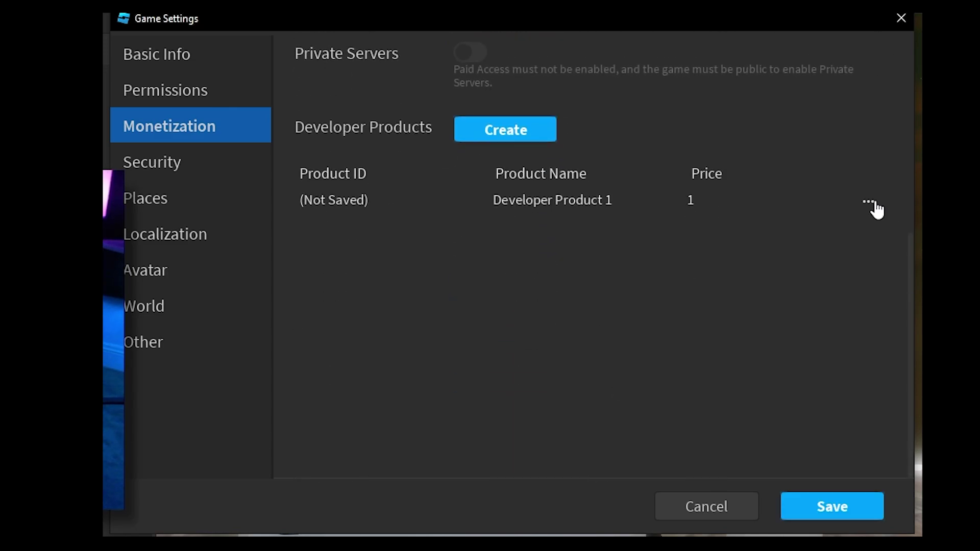
pyautogui.click(873, 228)
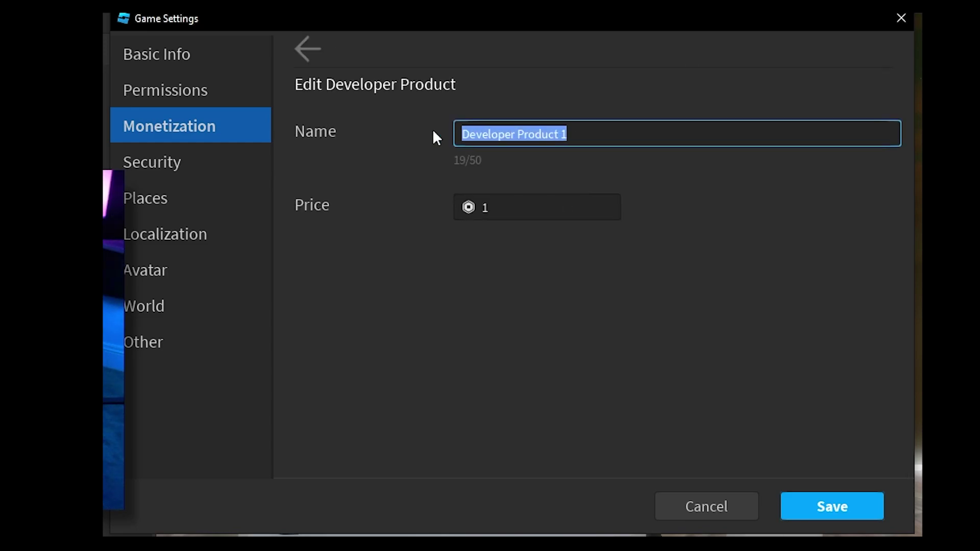
pyautogui.write('Donation One')
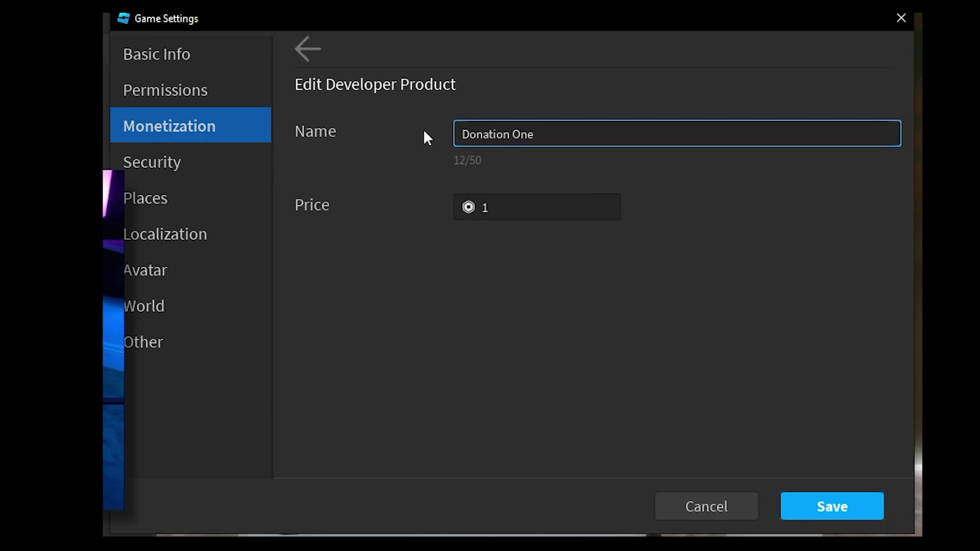
pyautogui.click(521, 208)
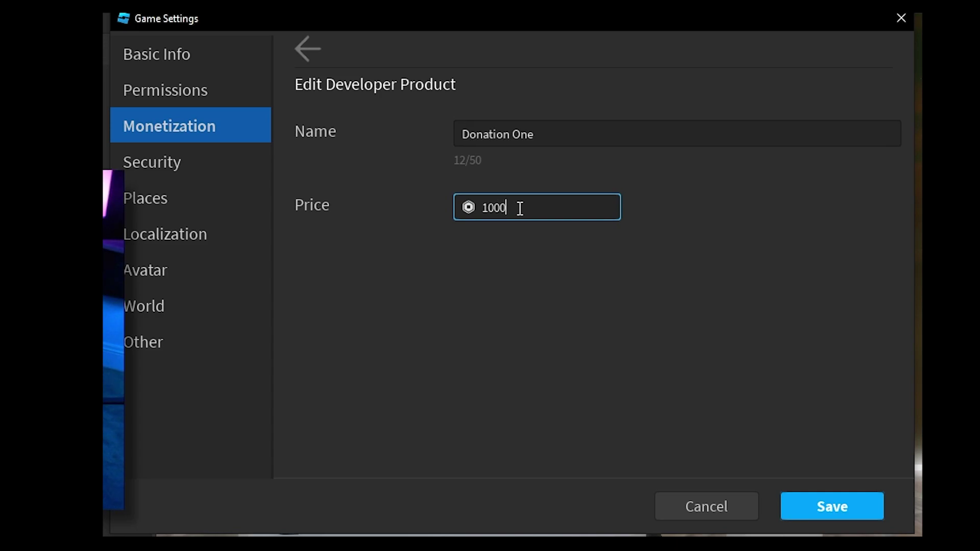
pyautogui.moveTo(590, 28); pyautogui.dragTo(678, 53)
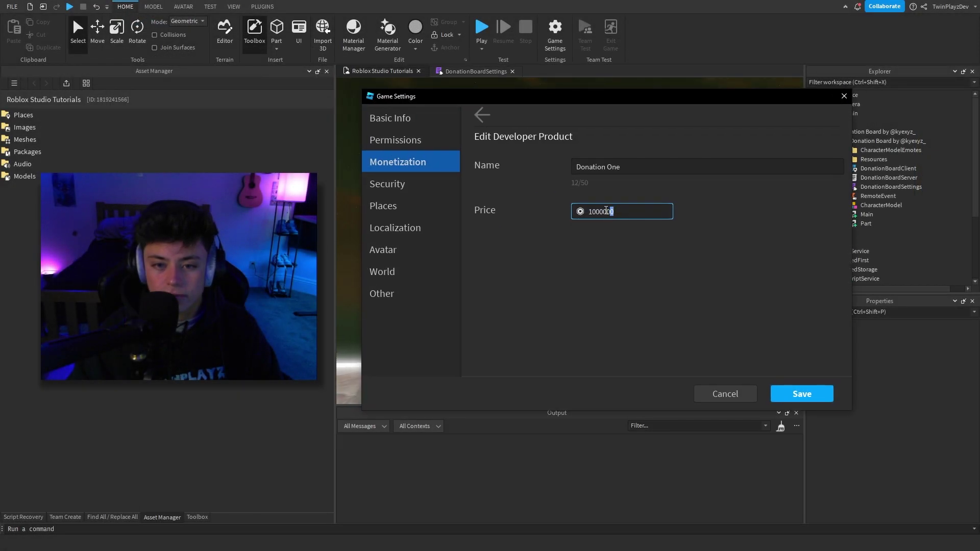
pyautogui.moveTo(506, 210); pyautogui.dragTo(537, 218)
pyautogui.press('BackSpace')
pyautogui.click(802, 393)
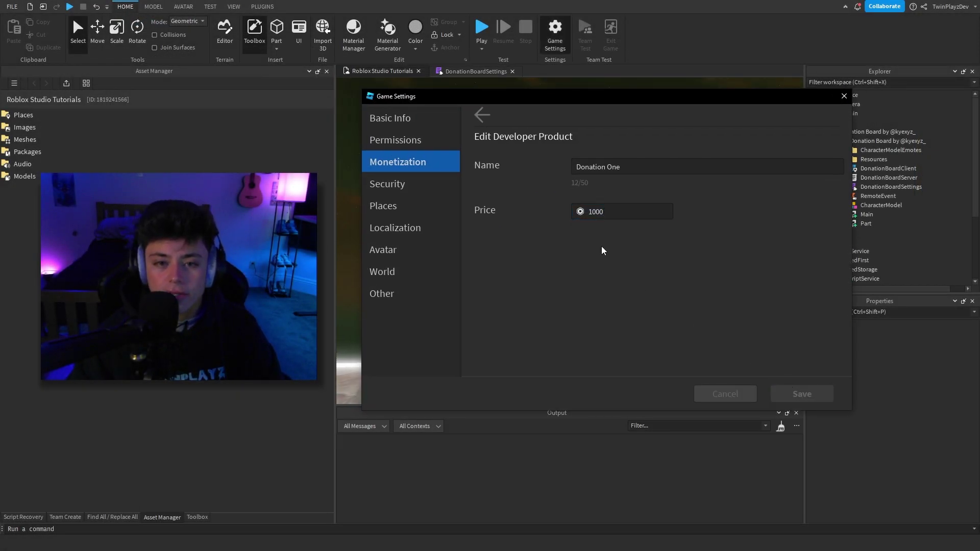
# - Reopen the Monetization section of the game settings and copy the product ID of Donation One
pyautogui.click(555, 34)
pyautogui.click(332, 179)
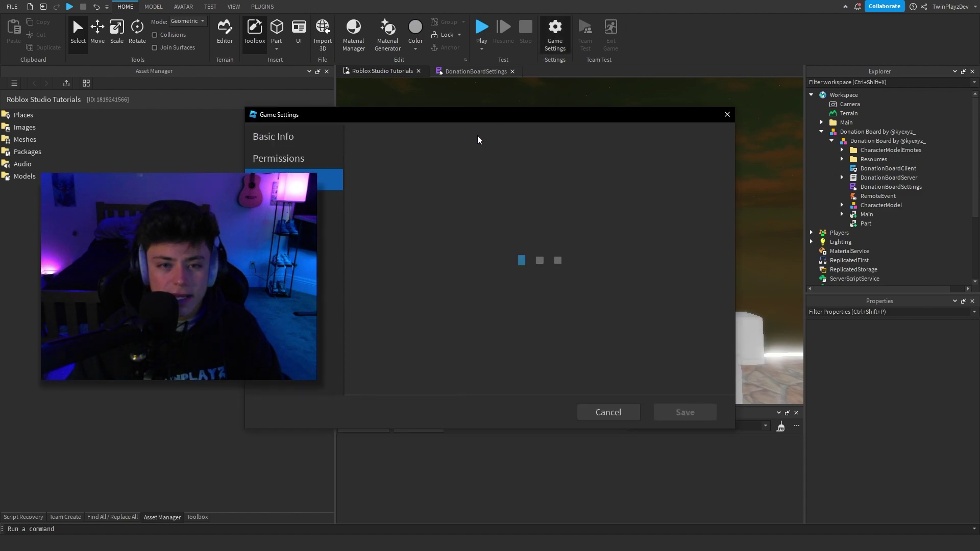
pyautogui.scroll(-4, 642, 272)
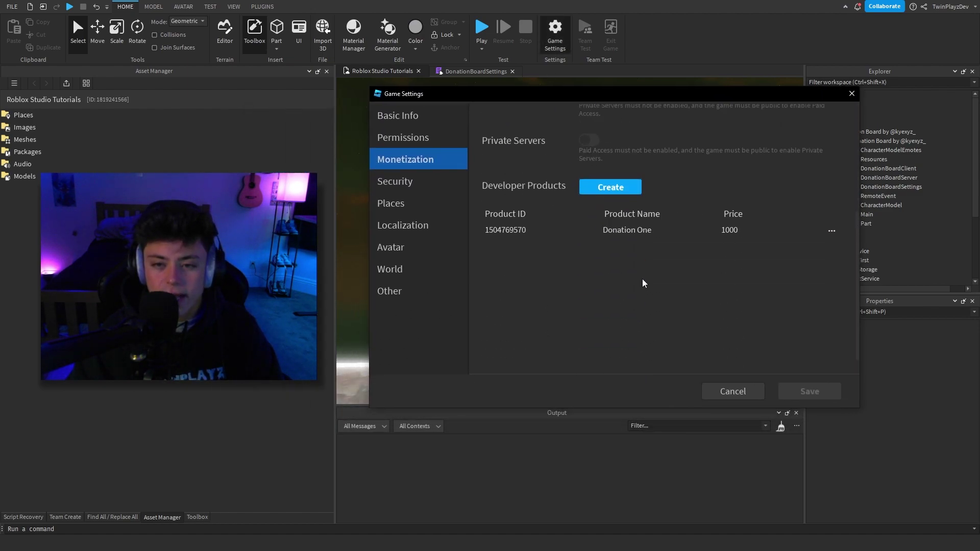
pyautogui.scroll(3, 638, 281)
pyautogui.scroll(-3, 518, 345)
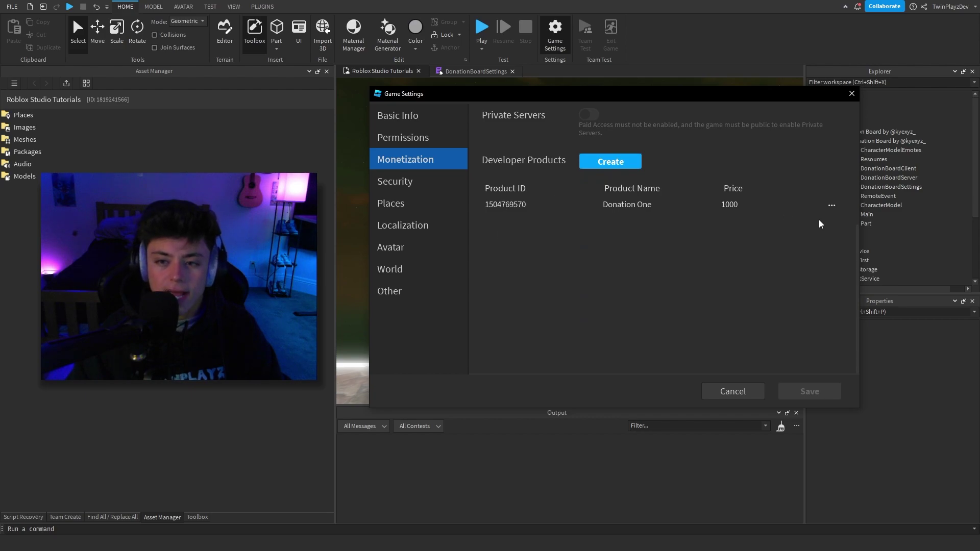
pyautogui.click(785, 236)
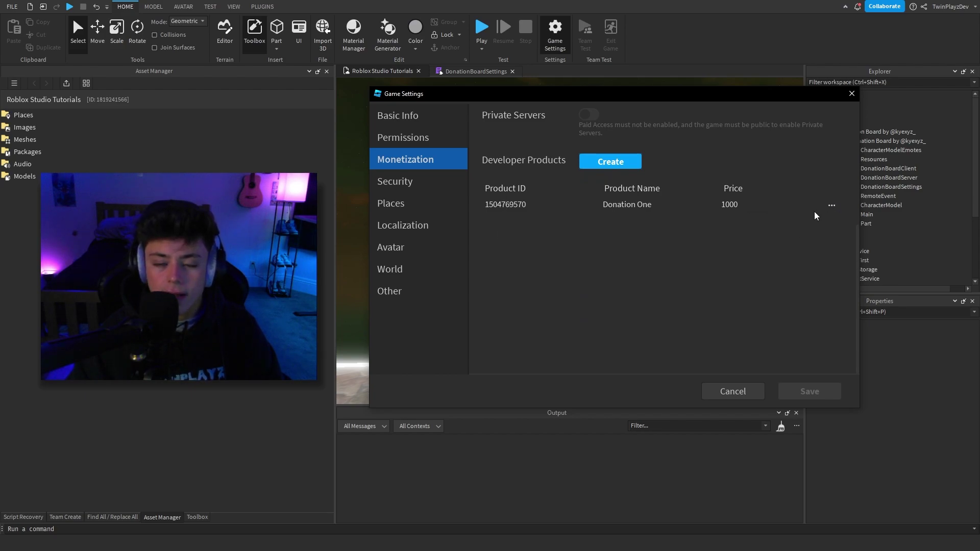
pyautogui.click(852, 94)
pyautogui.click(465, 74)
pyautogui.doubleClick(431, 123)
pyautogui.click(454, 159)
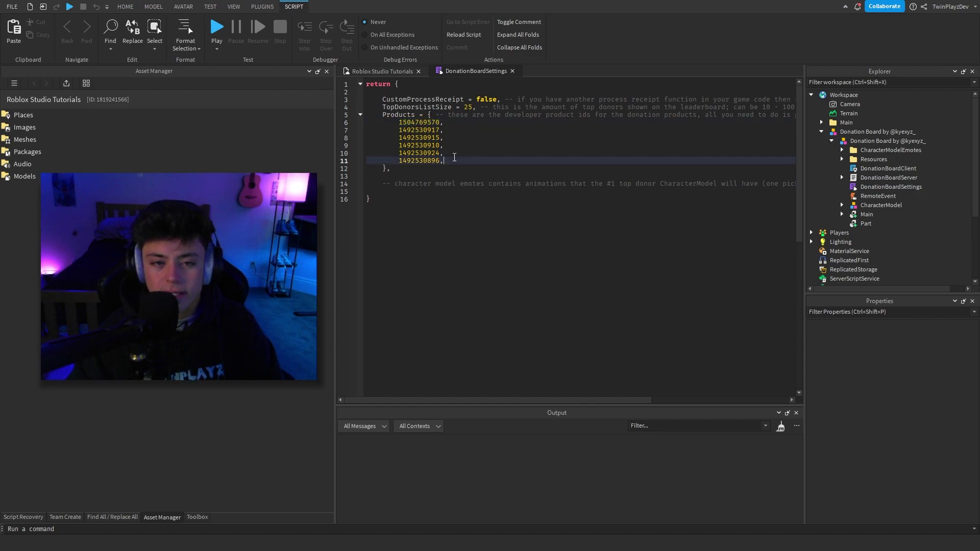
pyautogui.moveTo(457, 163); pyautogui.dragTo(357, 131)
pyautogui.press('BackSpace')
pyautogui.press('BackSpace')
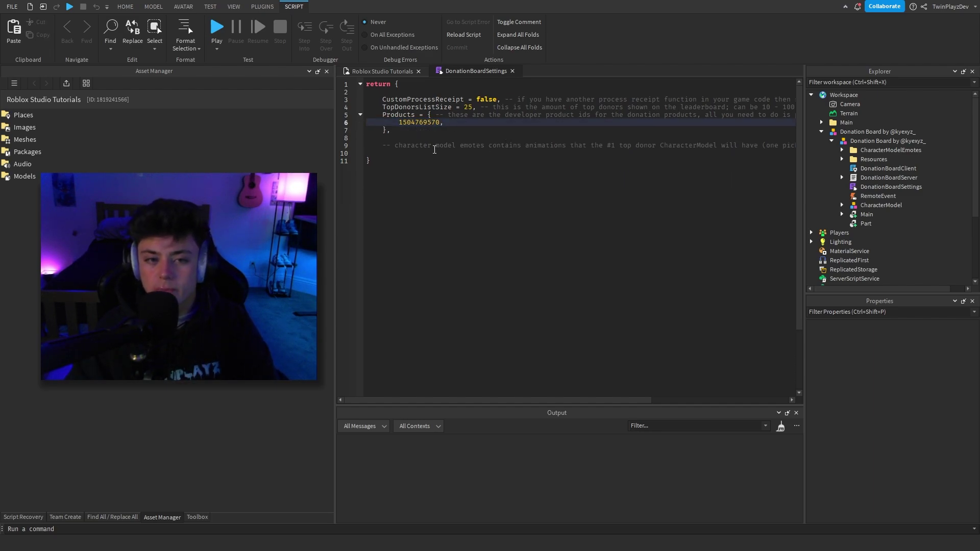
pyautogui.click(378, 73)
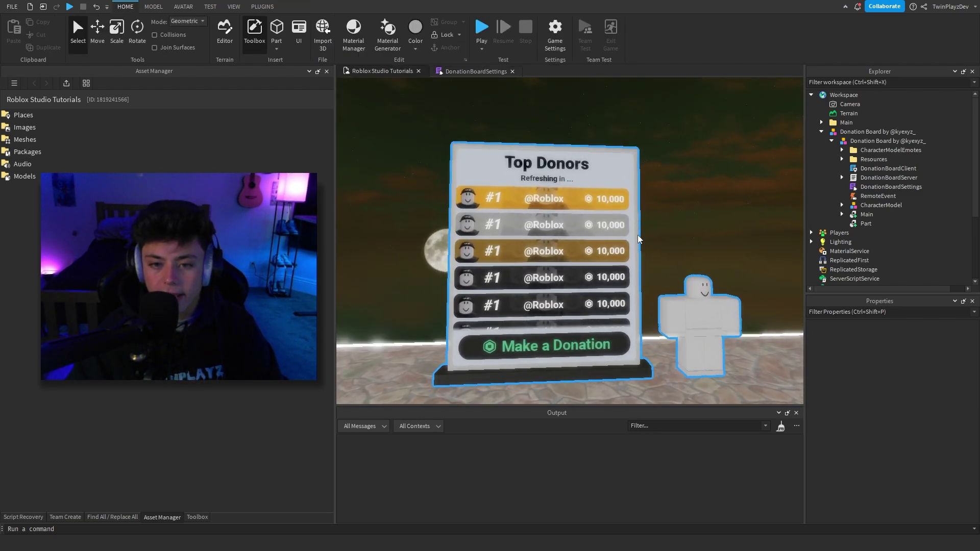
pyautogui.click(455, 72)
pyautogui.press('BackSpace')
pyautogui.press('BackSpace')
pyautogui.press('BackSpace')
pyautogui.press('BackSpace')
pyautogui.moveTo(624, 400); pyautogui.dragTo(578, 387)
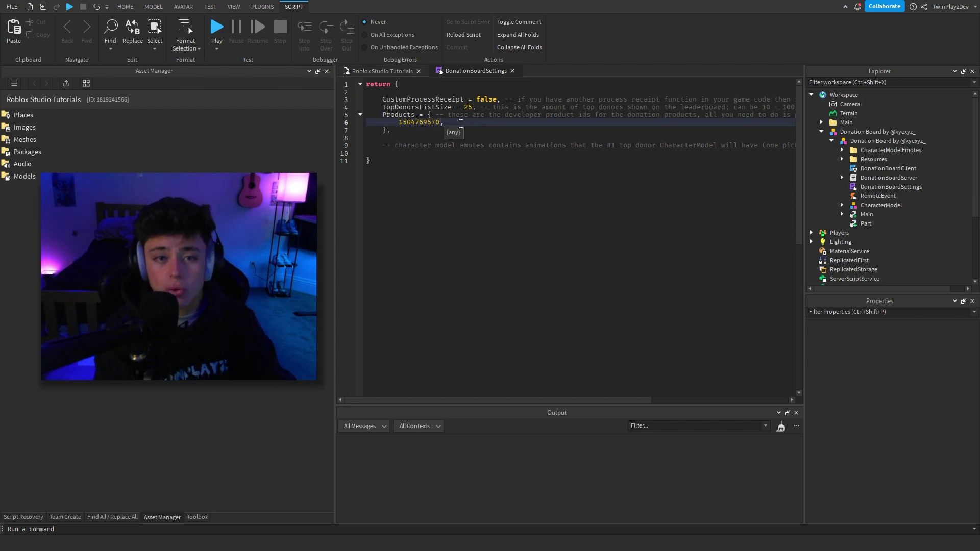
pyautogui.press('BackSpace')
pyautogui.press('Return')
pyautogui.hotkey('ctrl', 'v')
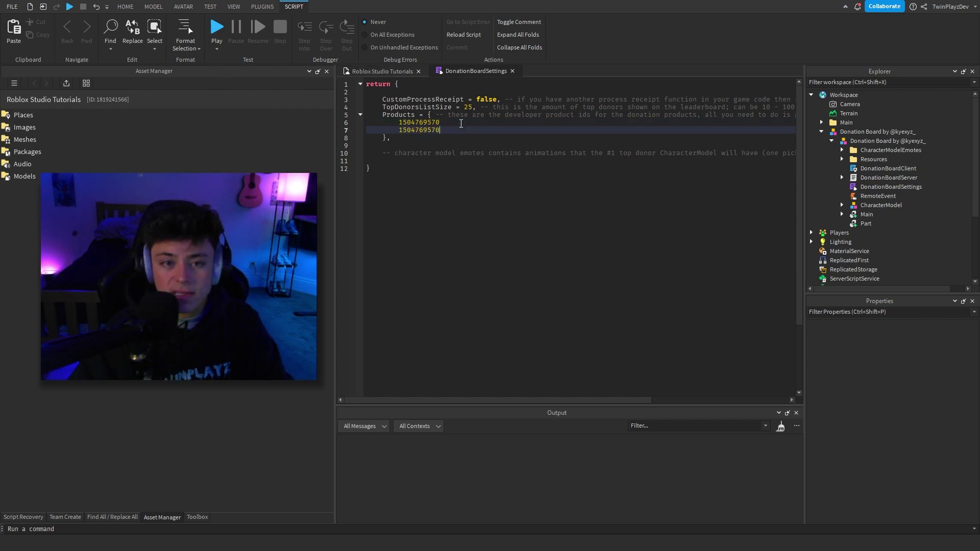
pyautogui.click(461, 124)
pyautogui.write(',')
pyautogui.click(459, 129)
pyautogui.write(',')
pyautogui.press('Return')
pyautogui.hotkey('ctrl', 'v')
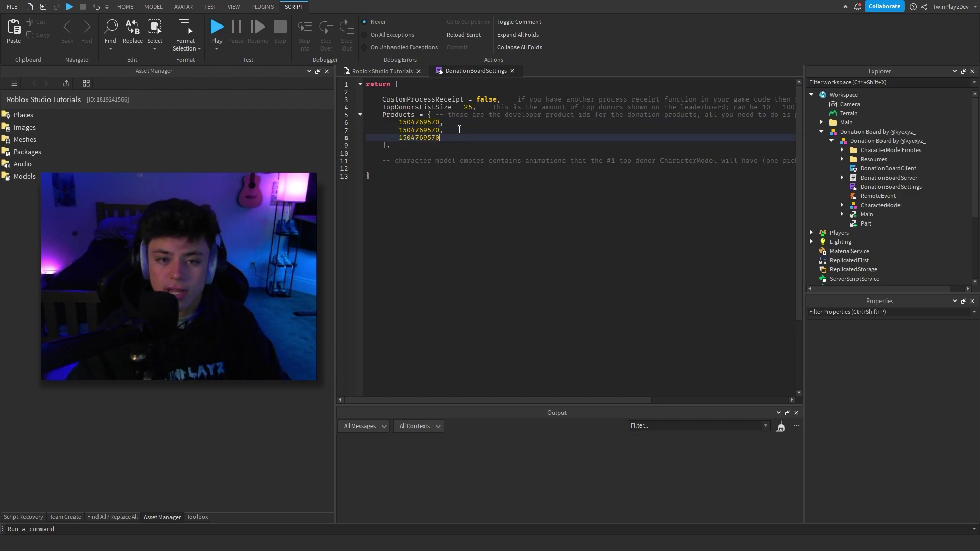
# - Try removing the comma after the second product ID, and undo the comma edits
pyautogui.click(476, 170)
pyautogui.click(462, 144)
pyautogui.click(457, 140)
pyautogui.press('Up')
pyautogui.press('BackSpace')
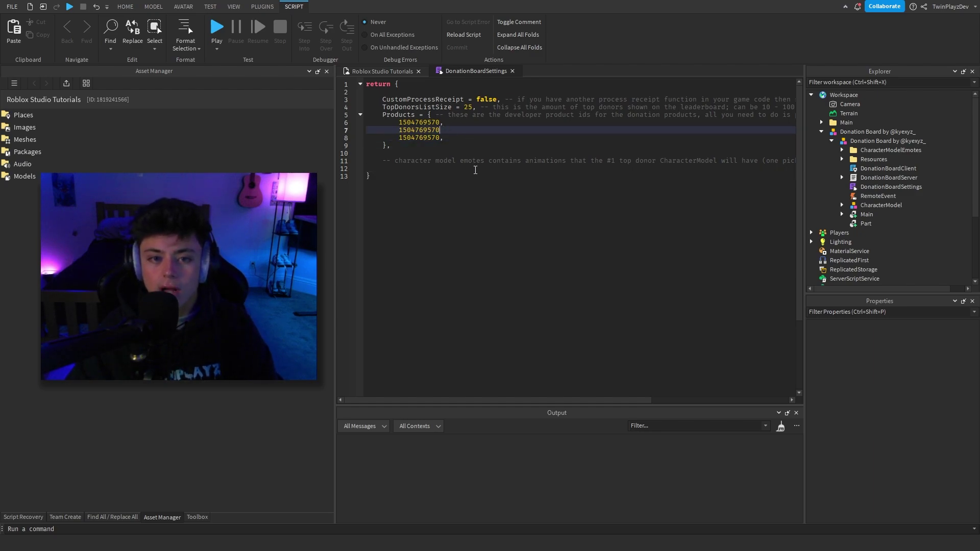
pyautogui.click(476, 169)
pyautogui.hotkey('ctrl', 'z')
pyautogui.click(457, 144)
pyautogui.click(450, 138)
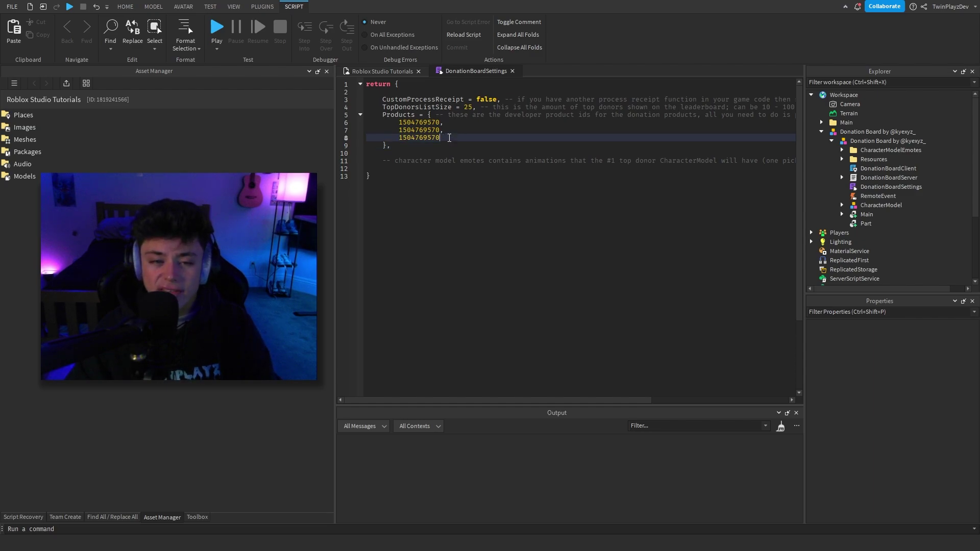
pyautogui.moveTo(461, 138); pyautogui.dragTo(398, 131)
pyautogui.press('BackSpace')
pyautogui.press('BackSpace')
pyautogui.press('BackSpace')
pyautogui.press('BackSpace')
pyautogui.press('BackSpace')
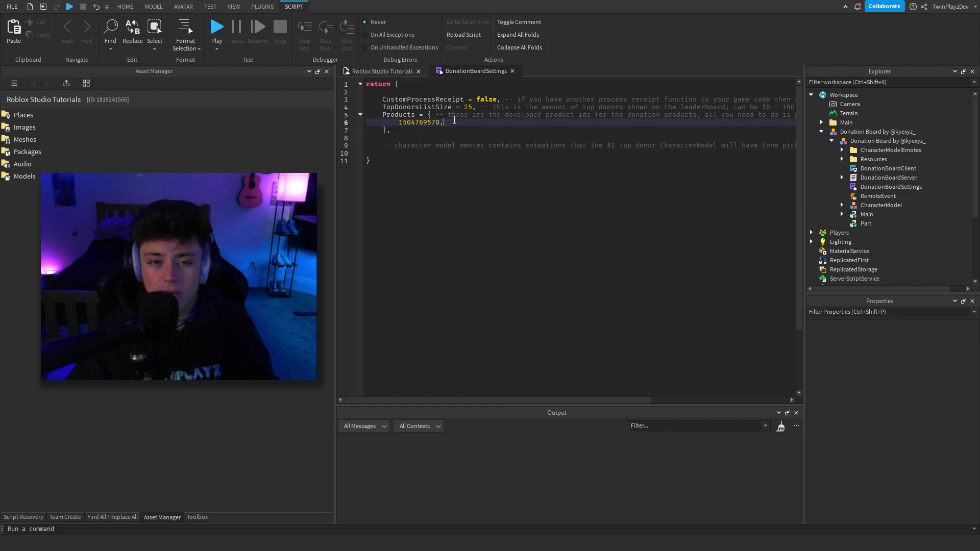
# - Close the DonationBoardSettings script and view the Top Donors board in the place
pyautogui.click(513, 71)
pyautogui.scroll(5, 664, 202)
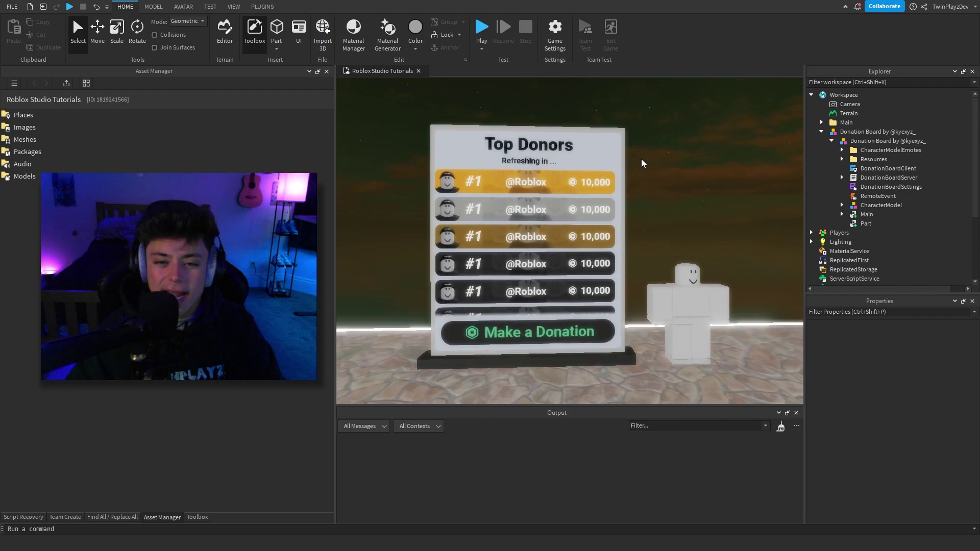
pyautogui.press('s')
pyautogui.press('a')
pyautogui.press('w')
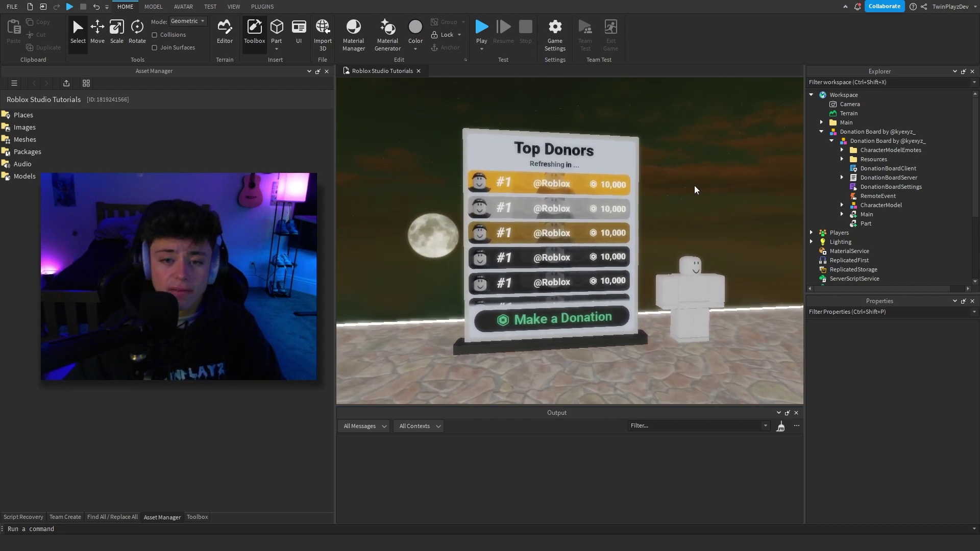
pyautogui.scroll(-3, 695, 190)
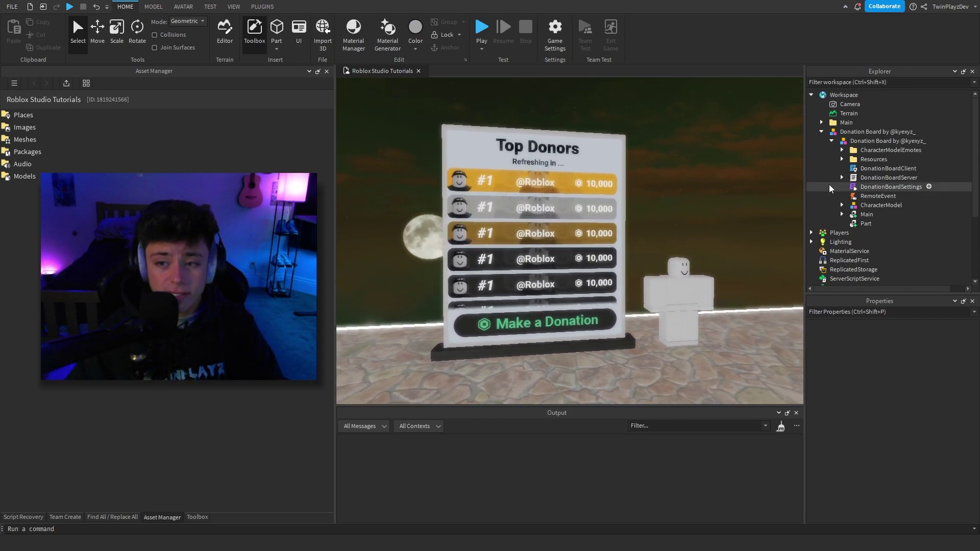
# - Open the DonationBoardServer script and examine the refreshTopDonors call and the refresh countdown loop at its end
pyautogui.doubleClick(863, 178)
pyautogui.scroll(-12, 581, 214)
pyautogui.scroll(-20, 581, 213)
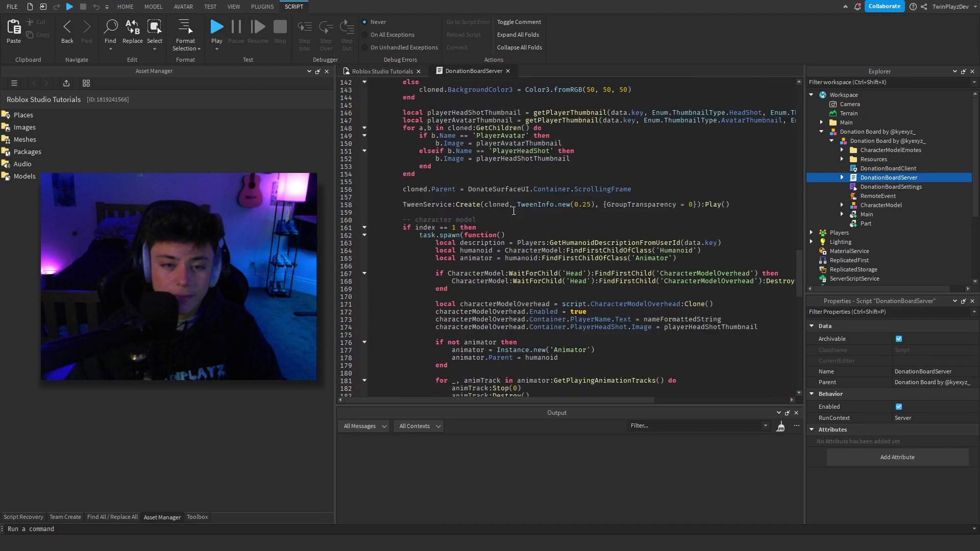
pyautogui.scroll(5, 475, 251)
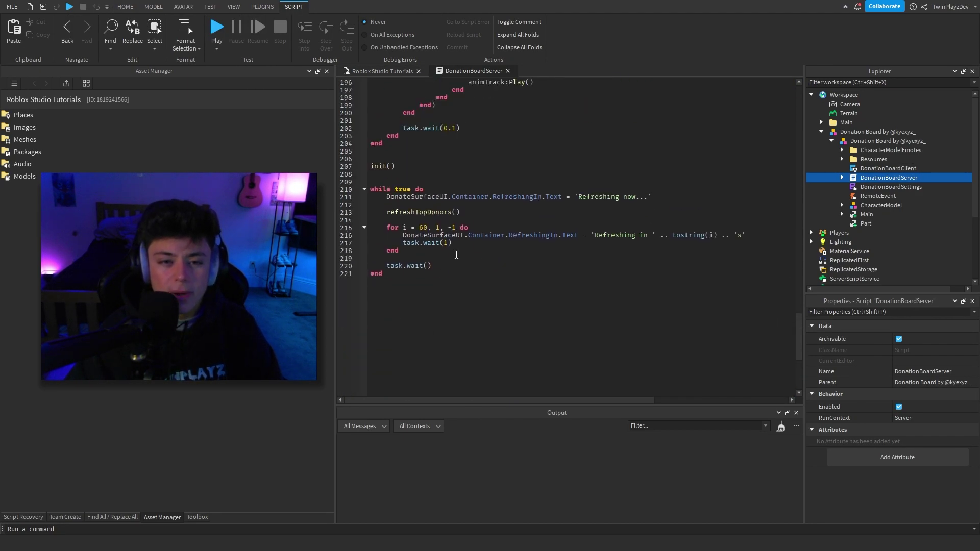
pyautogui.doubleClick(425, 229)
pyautogui.scroll(2, 537, 310)
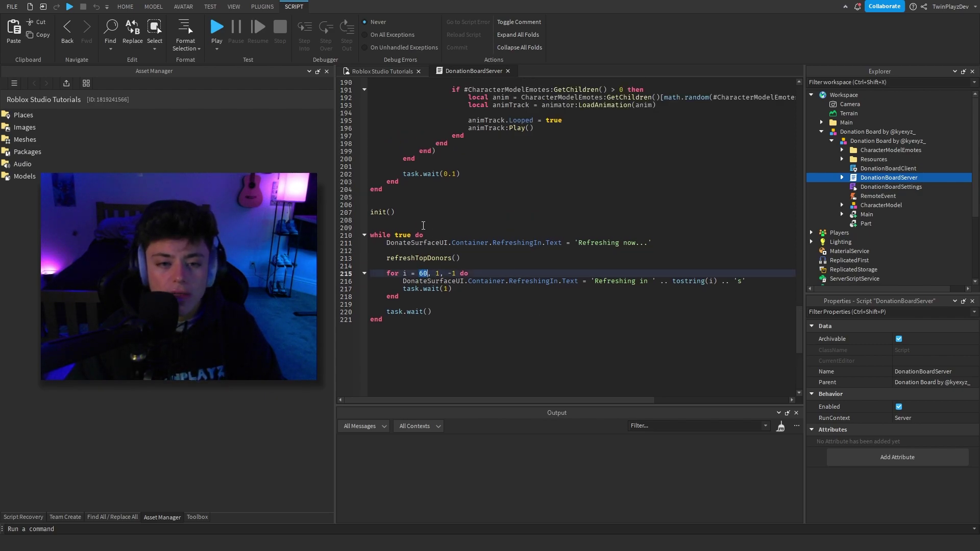
pyautogui.click(478, 207)
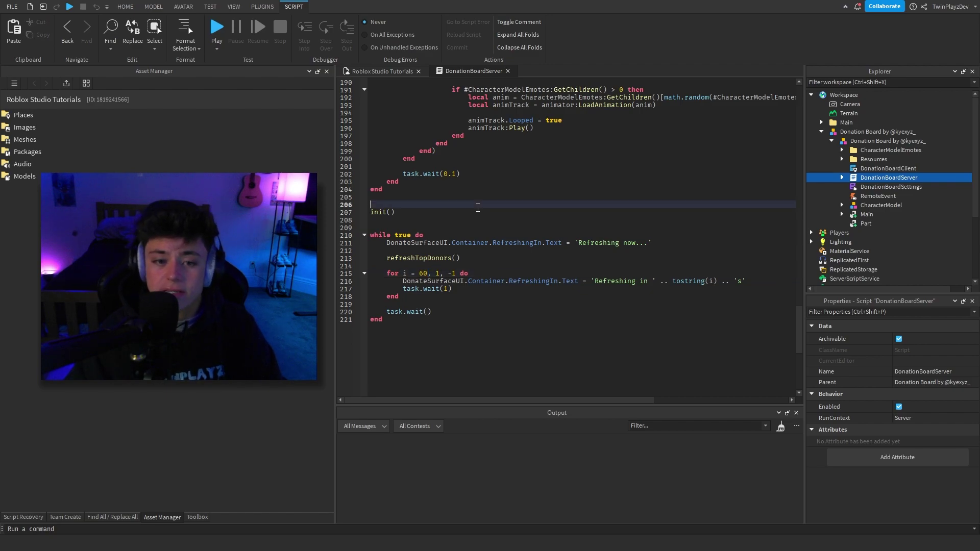
pyautogui.doubleClick(438, 258)
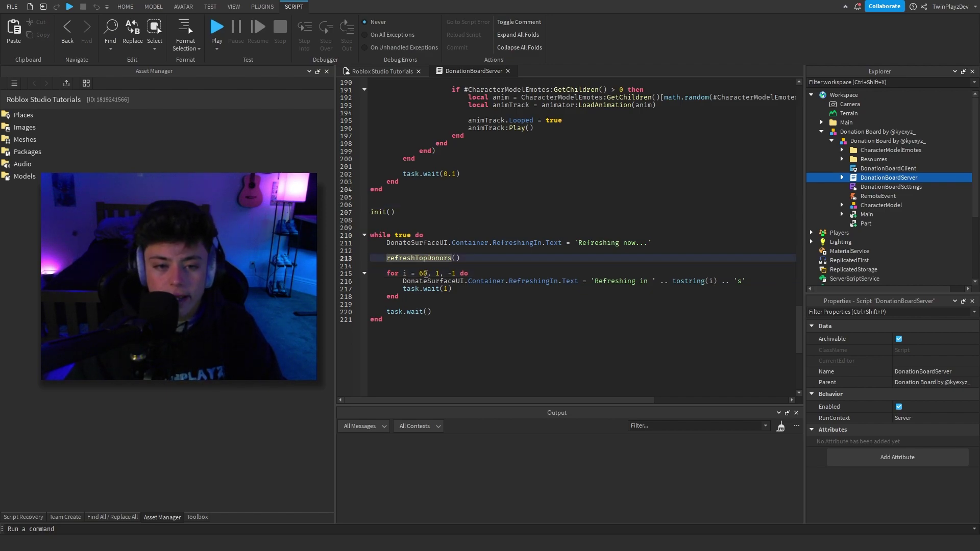
# - Set the starting value of the refresh countdown loop in DonationBoardServer to 120
pyautogui.doubleClick(425, 274)
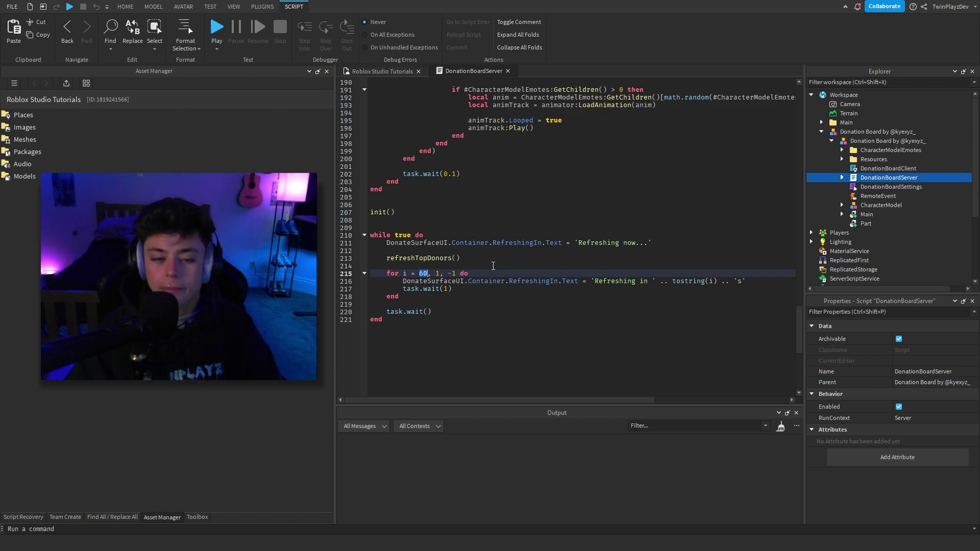
pyautogui.write('120')
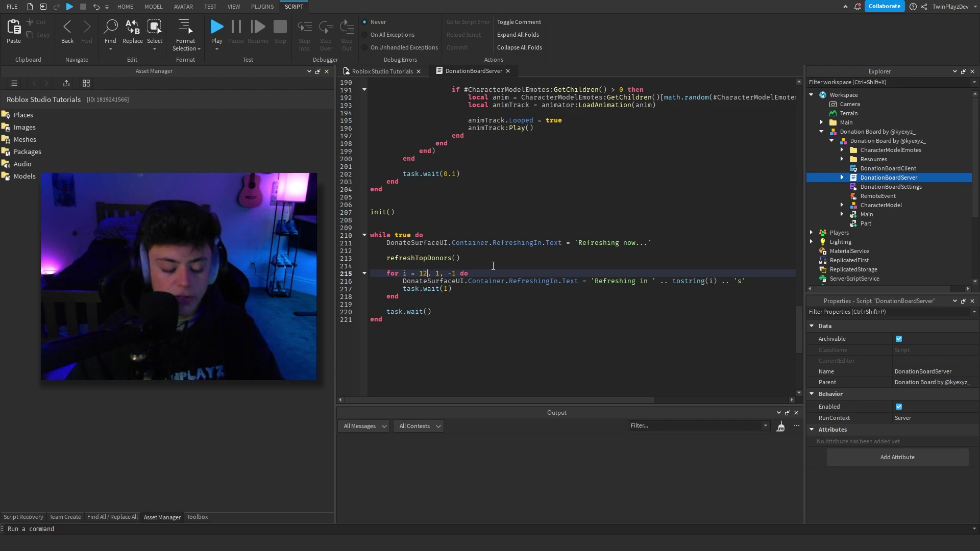
pyautogui.doubleClick(425, 274)
pyautogui.click(781, 427)
pyautogui.click(454, 266)
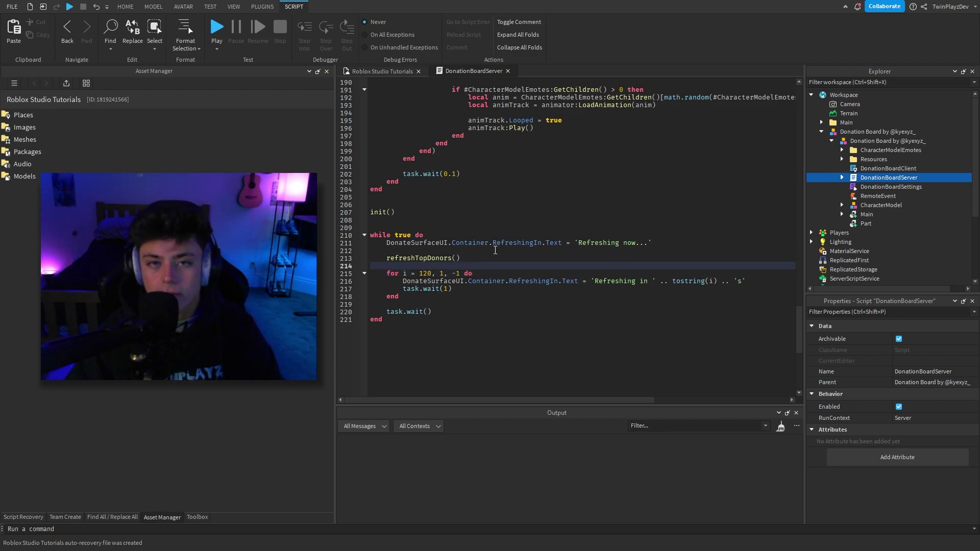